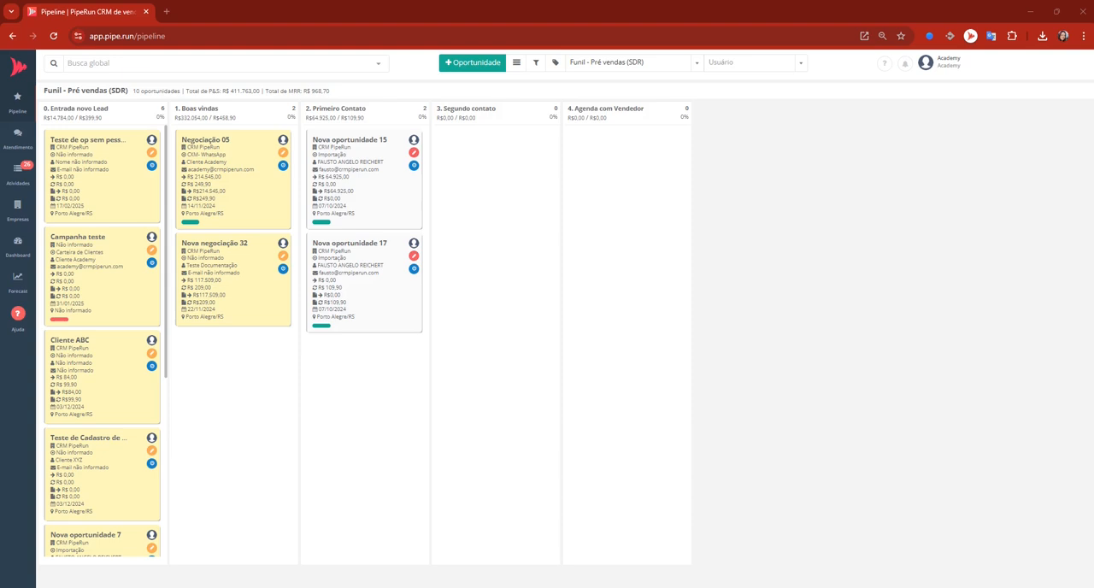
Download the people import template spreadsheet from the account's import settings.
click(926, 63)
click(909, 176)
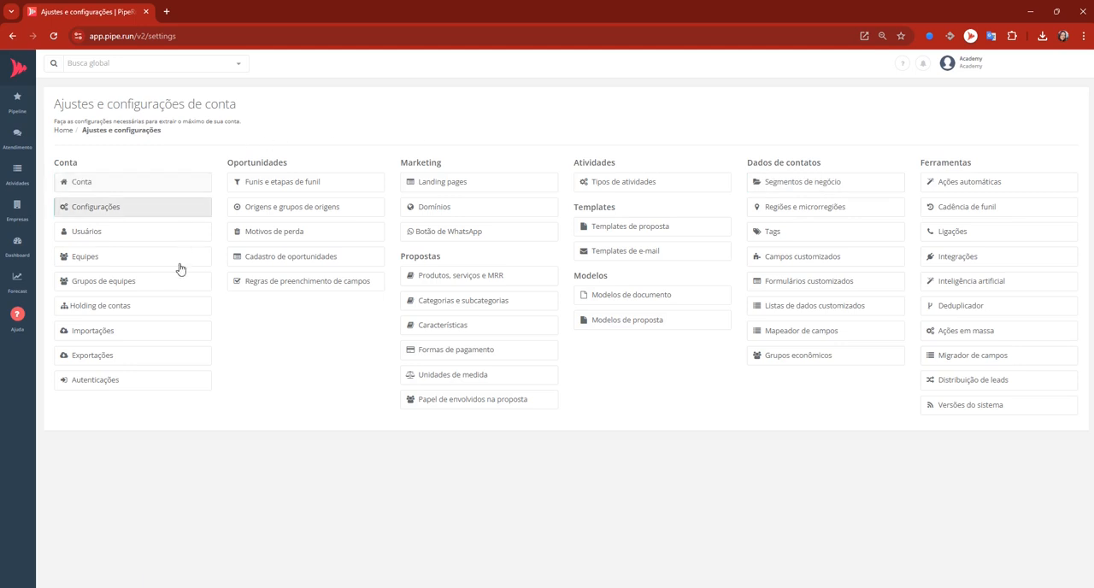
click(152, 332)
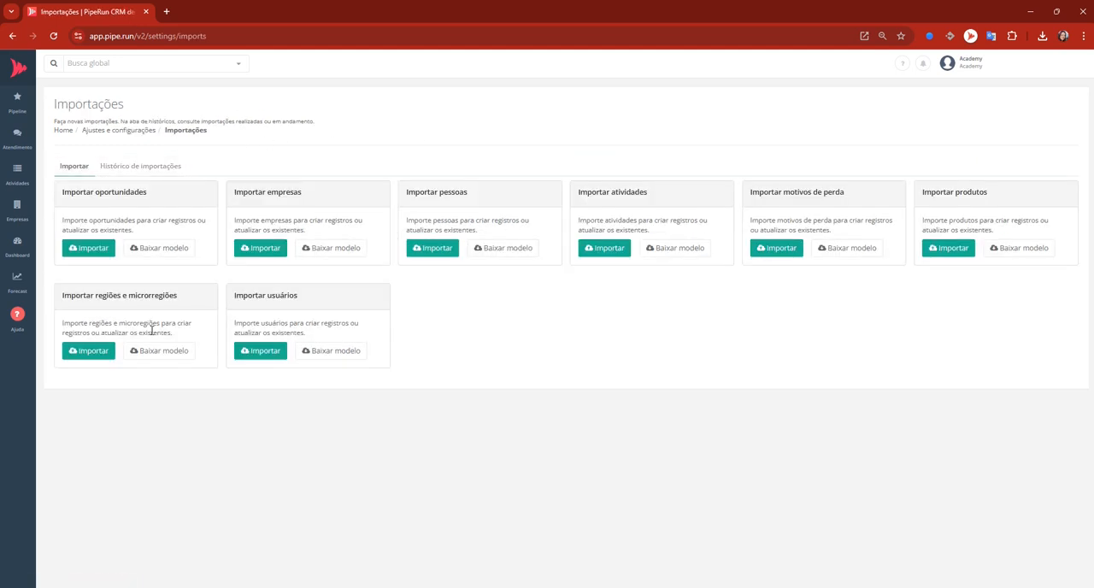
click(503, 250)
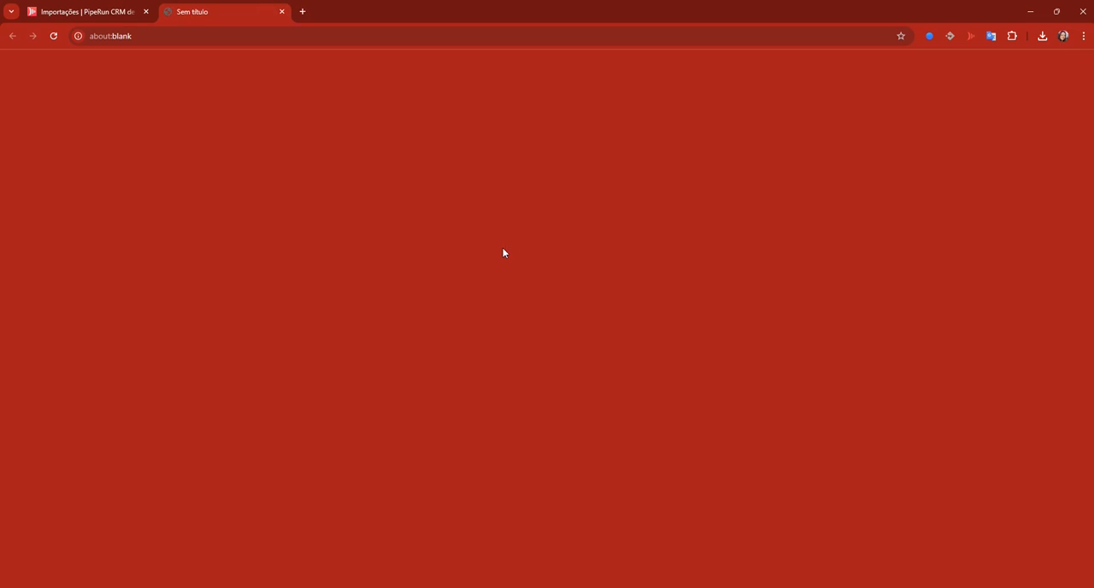
click(291, 252)
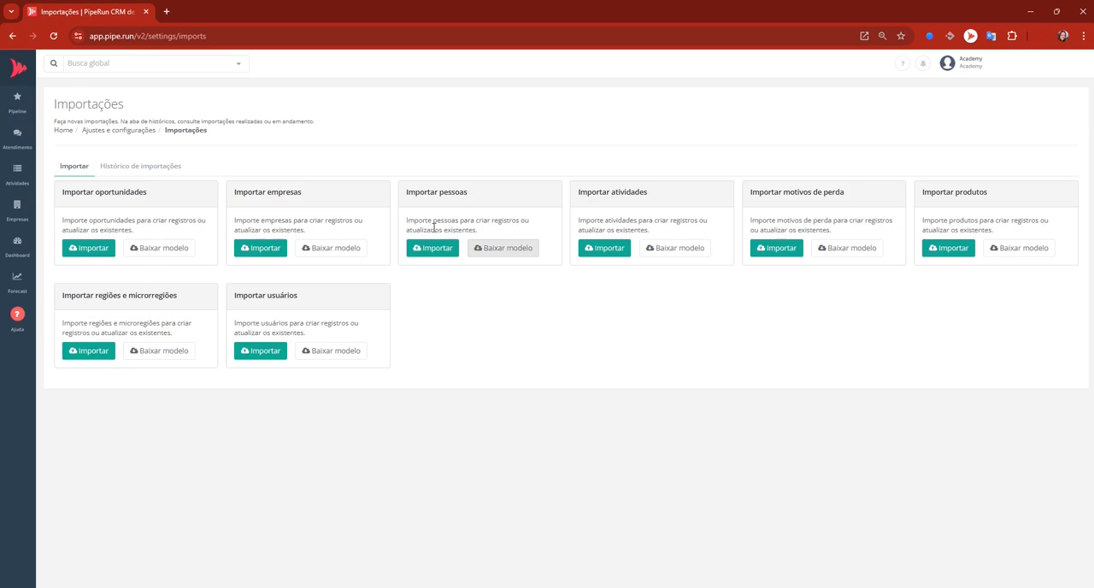
Start a people import and upload the spreadsheet of contacts for column mapping.
click(433, 252)
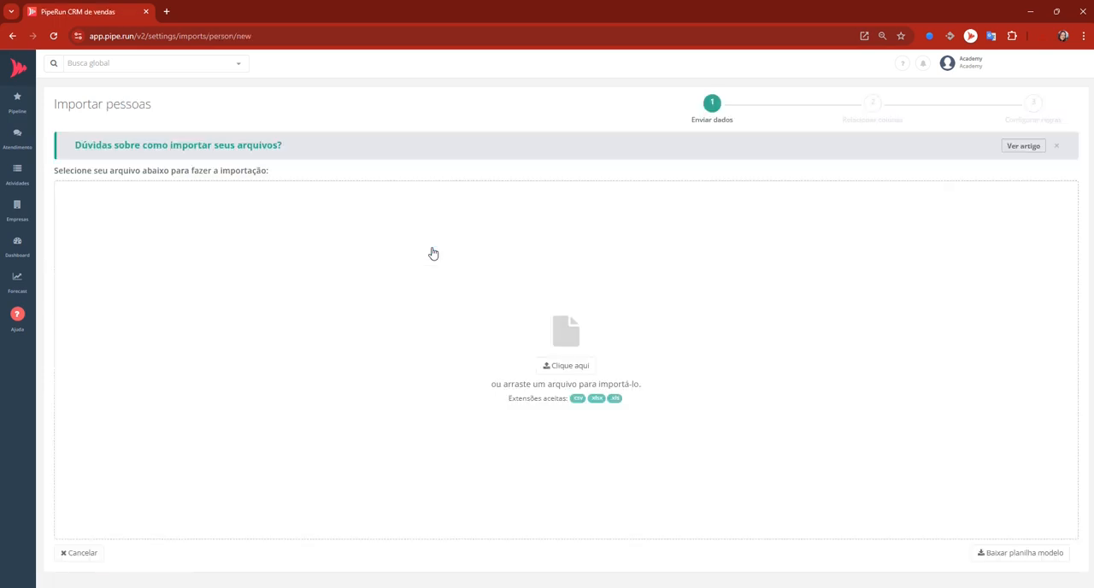
click(567, 335)
click(152, 142)
click(296, 253)
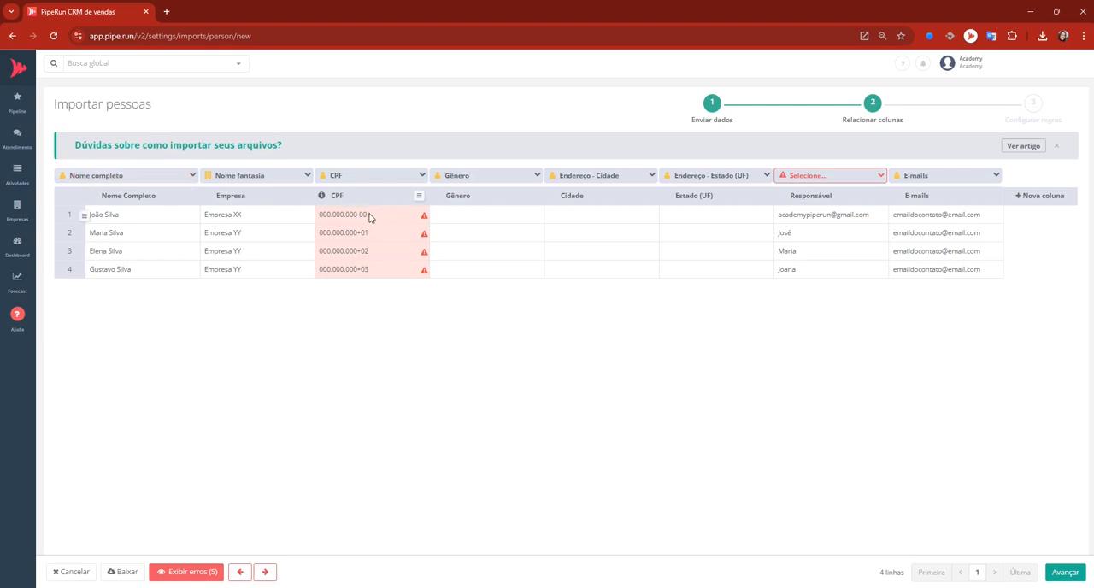
Review the import errors and remove the CPF and Gênero columns from the import data.
mouse_move(425, 224)
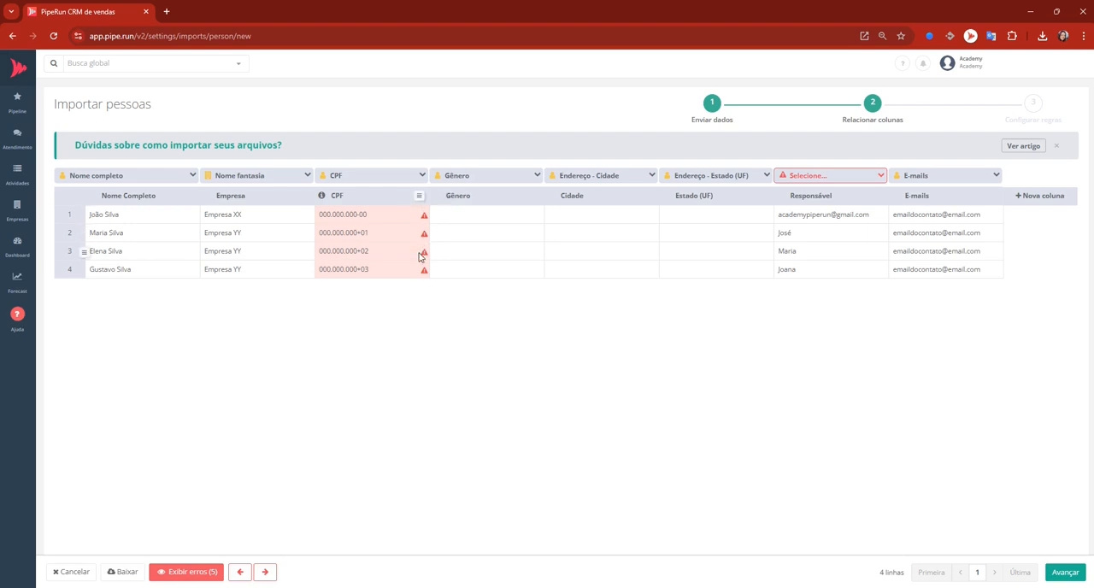
click(194, 572)
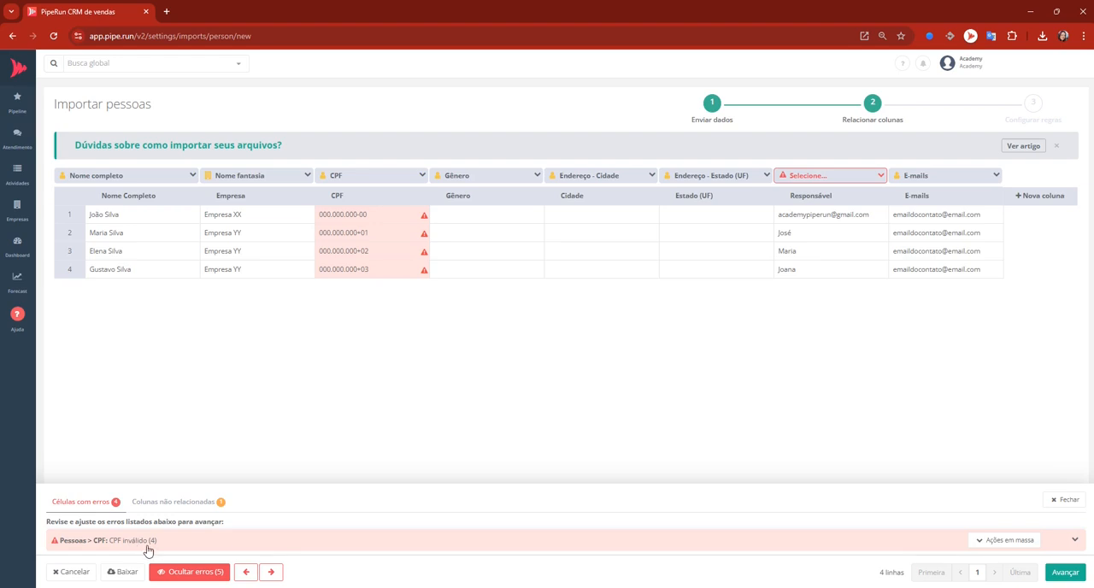
click(976, 542)
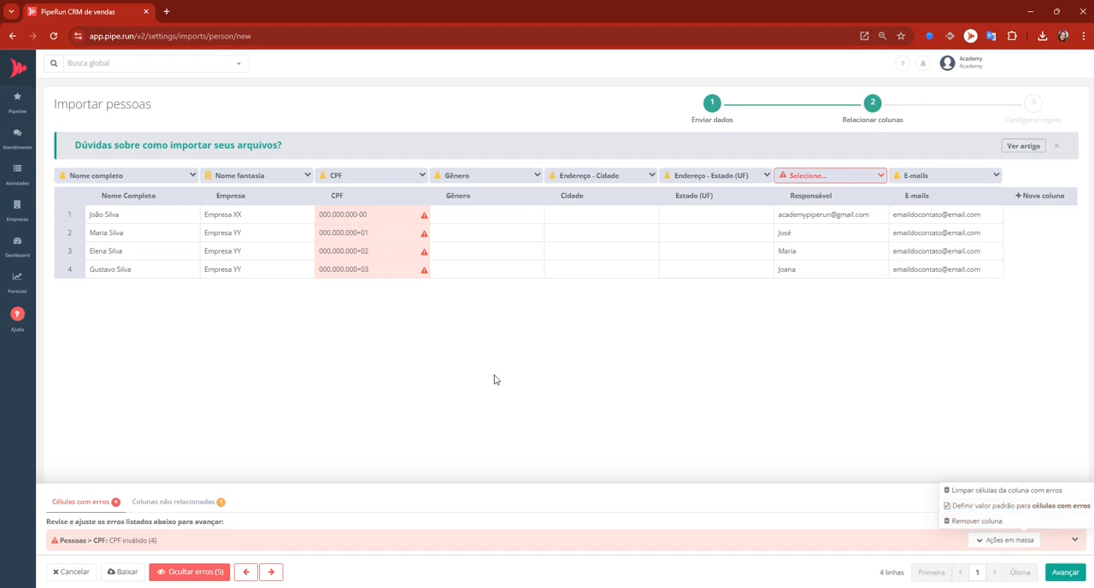
click(962, 525)
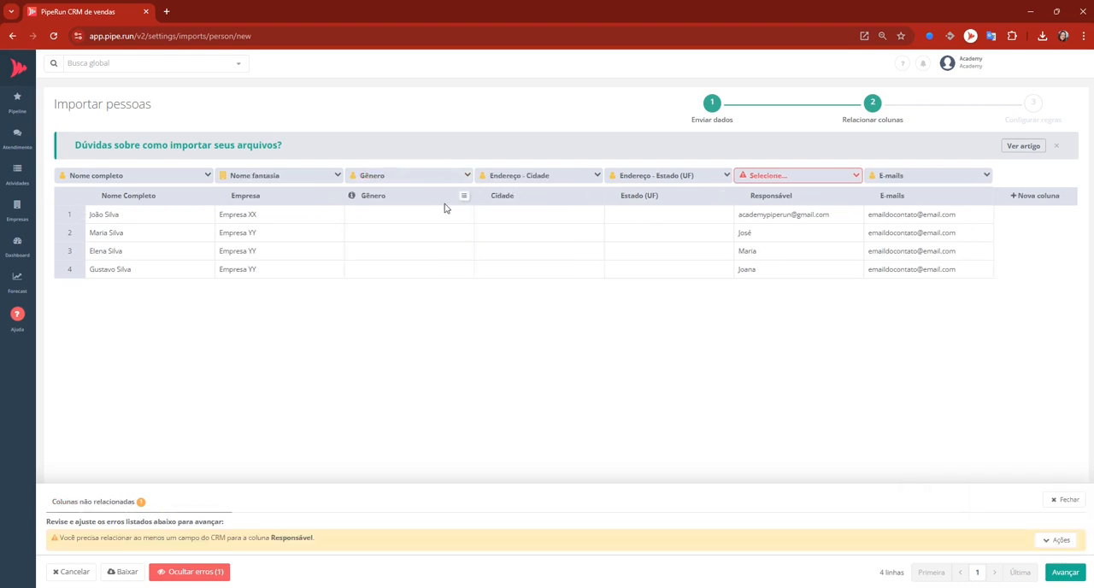
click(463, 197)
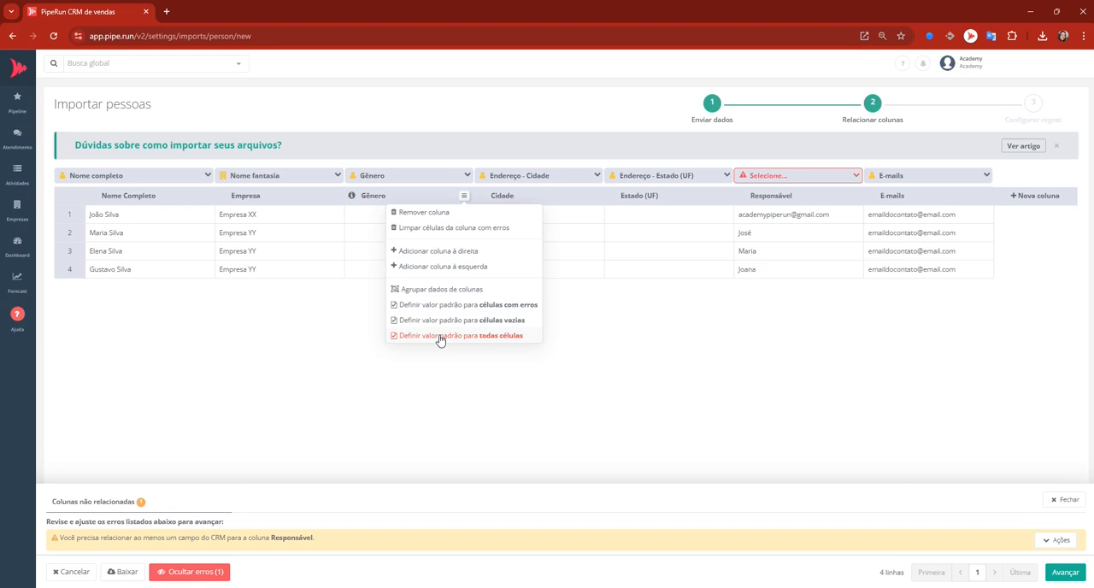
click(444, 214)
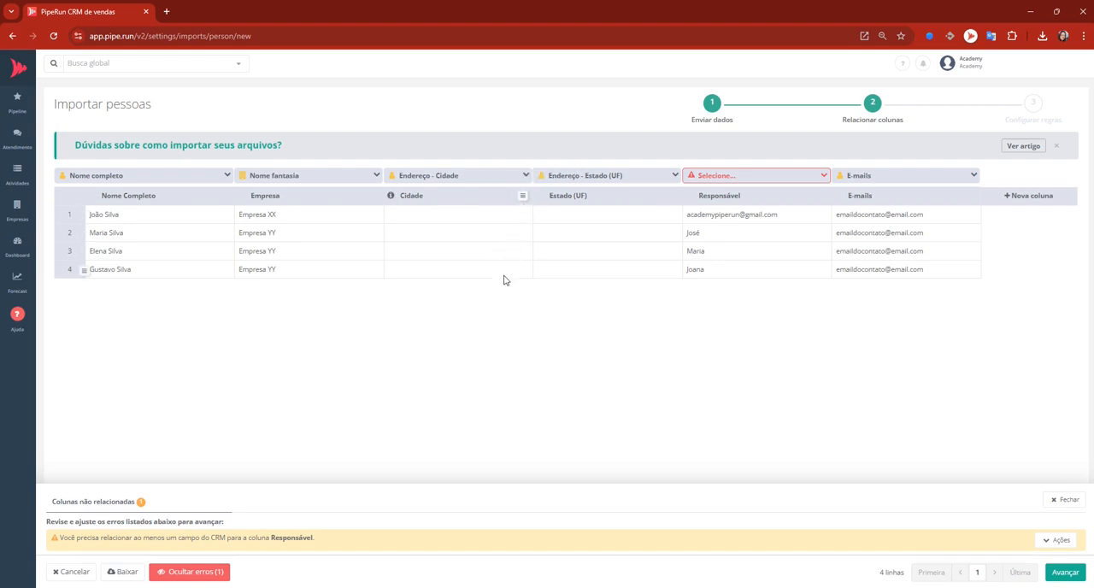
Set Porto Alegre as the default value for all cells of the Cidade column.
click(521, 198)
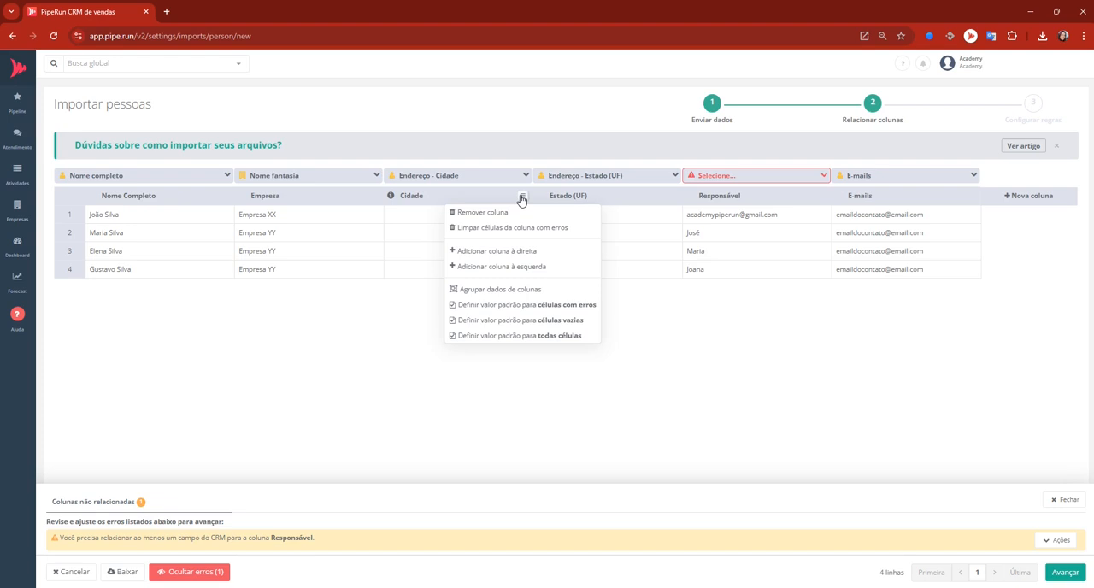
click(507, 336)
text(P)
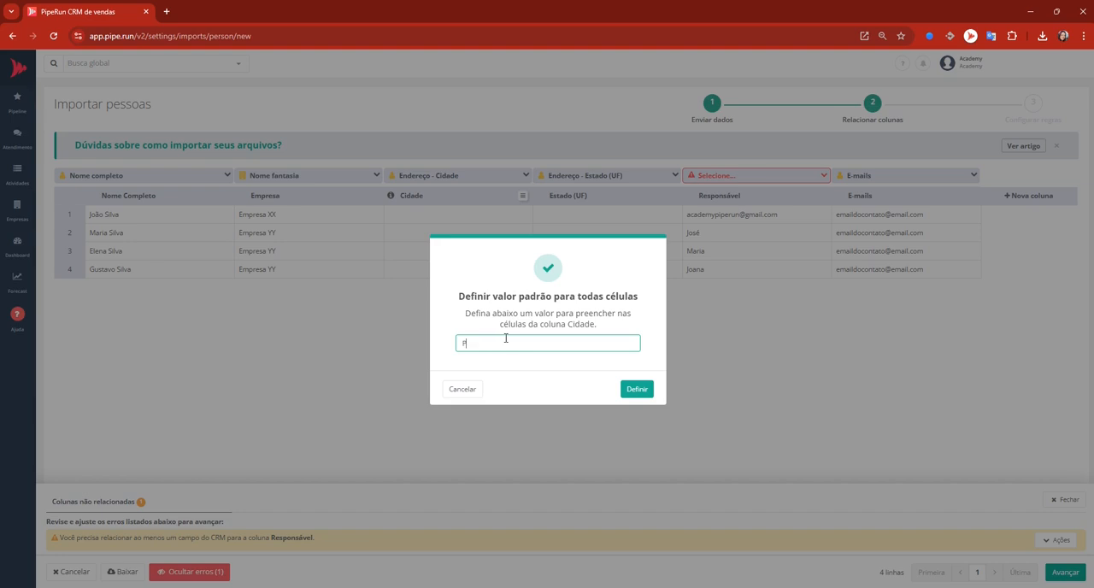
text(orto Alegre)
click(636, 389)
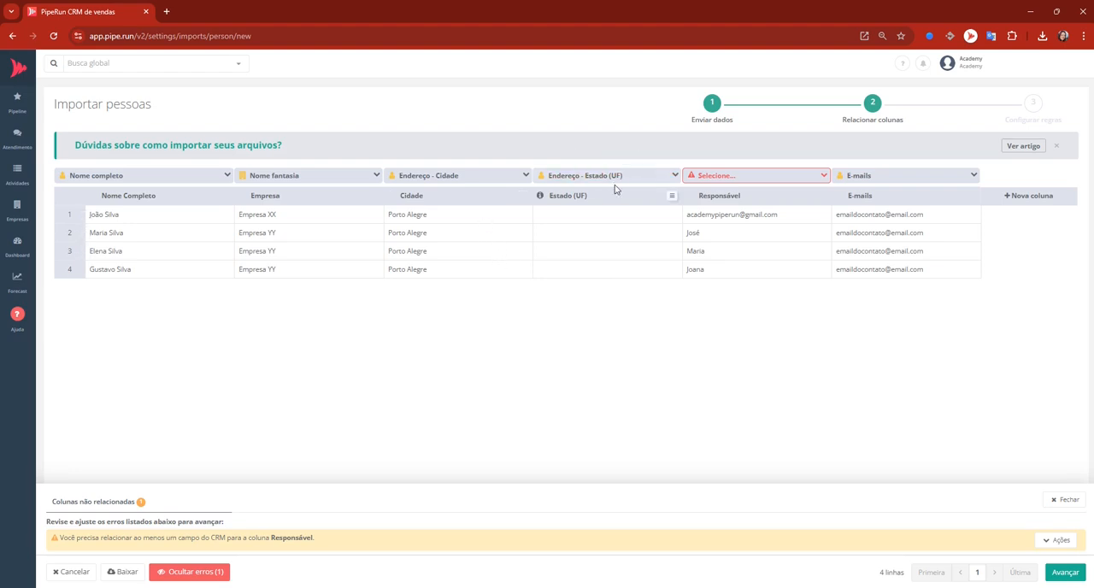
Set RS as the default value for all cells of the Estado (UF) column.
click(670, 197)
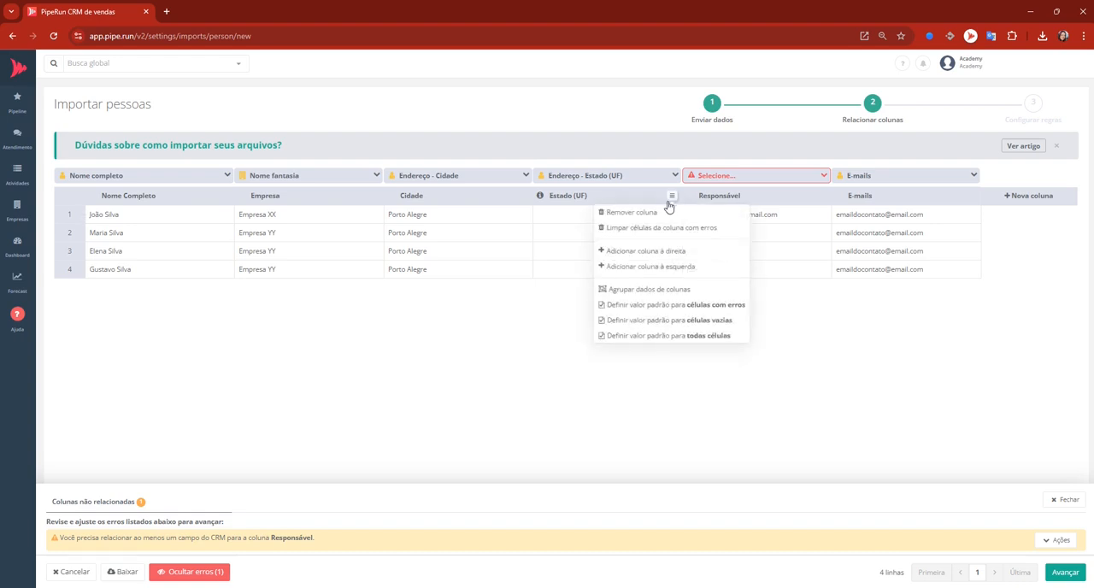
click(645, 338)
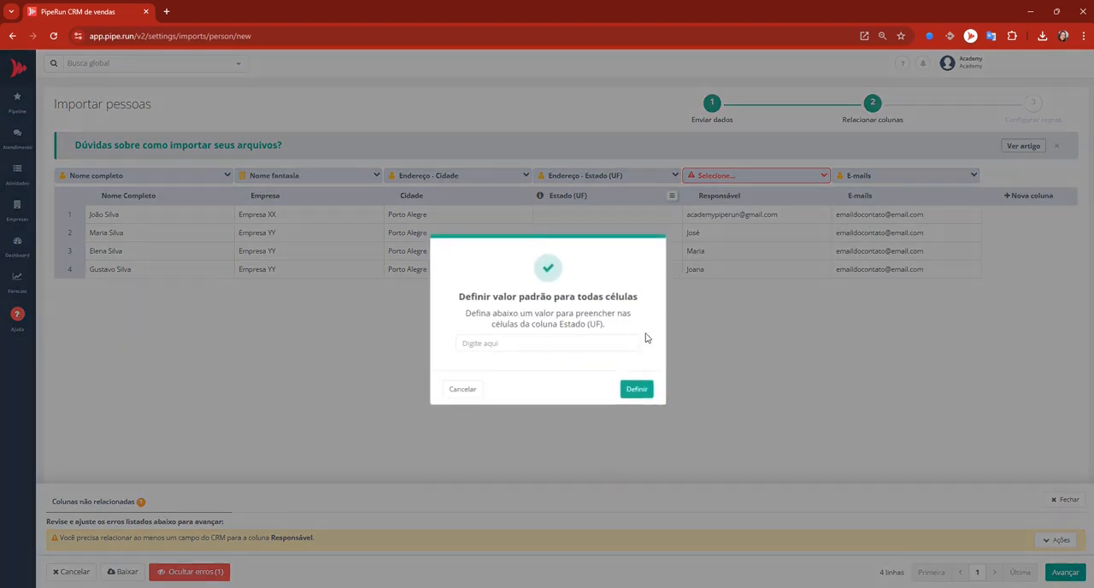
click(555, 341)
text(RS)
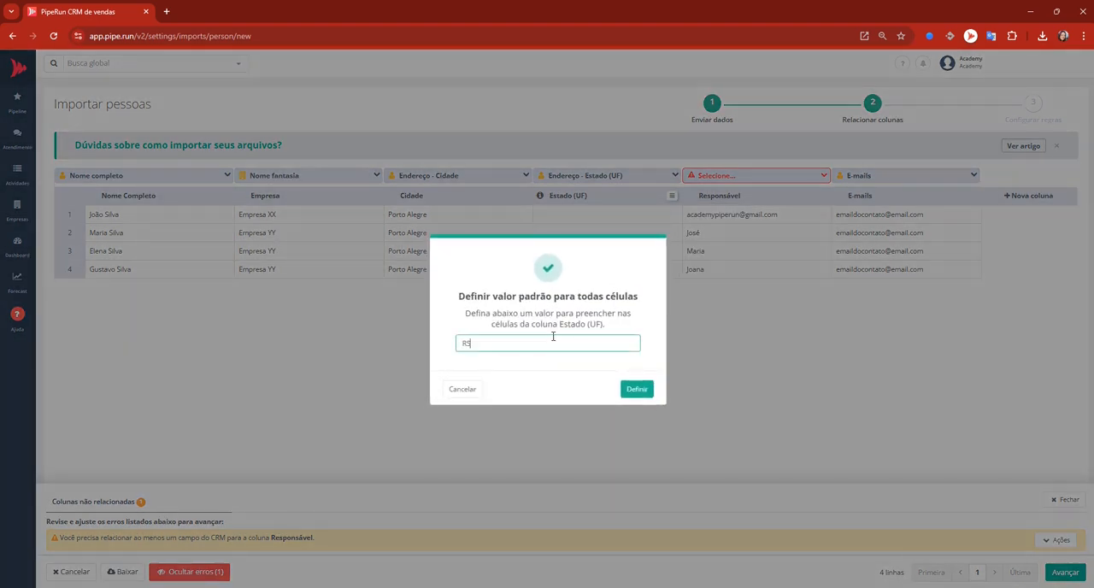
click(637, 389)
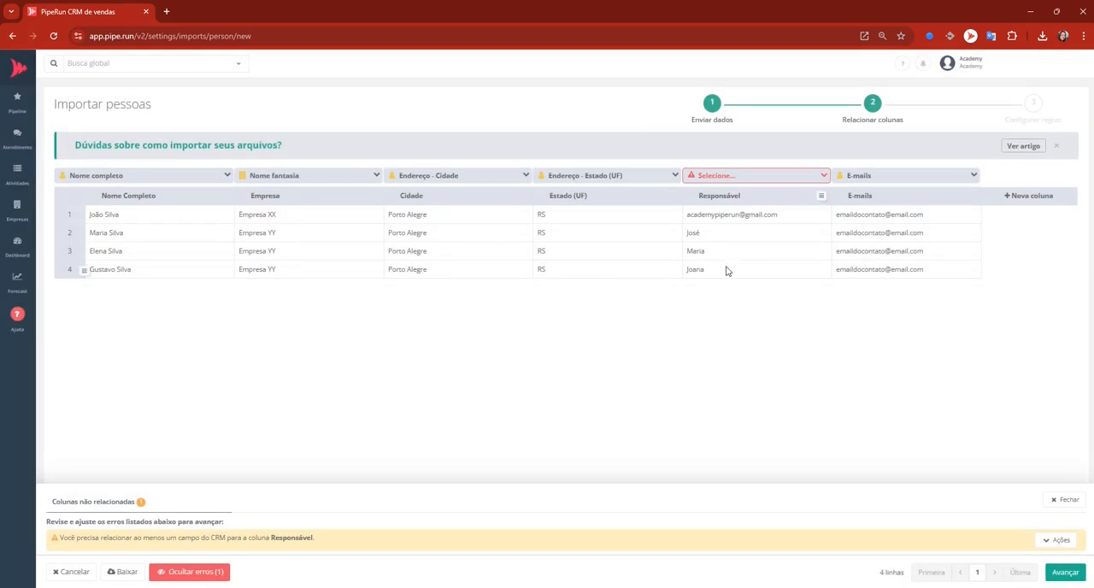
Map the Responsável column to the native people field CS responsável.
click(768, 179)
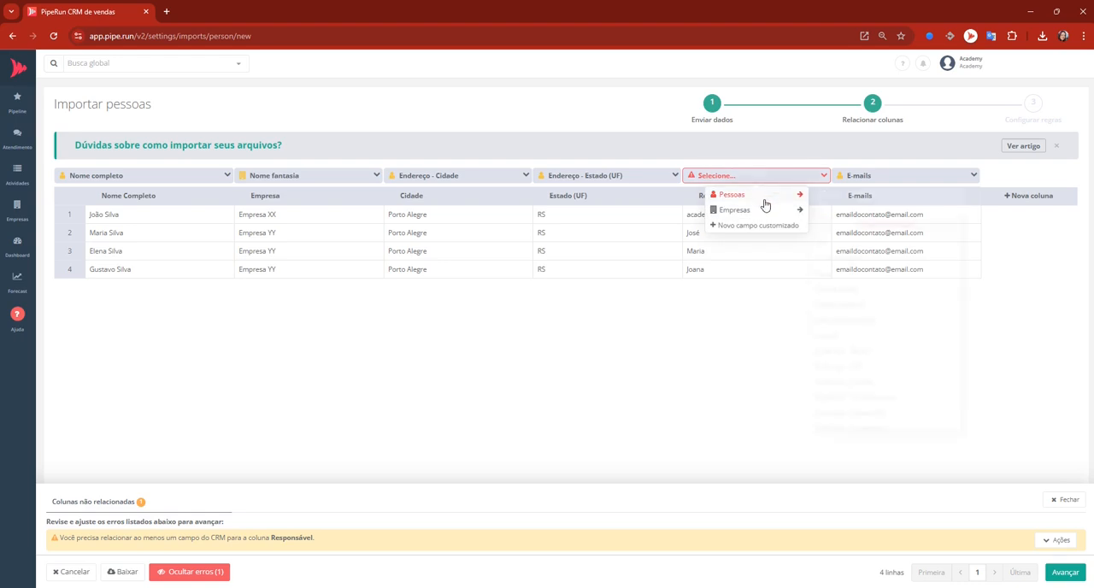
click(841, 204)
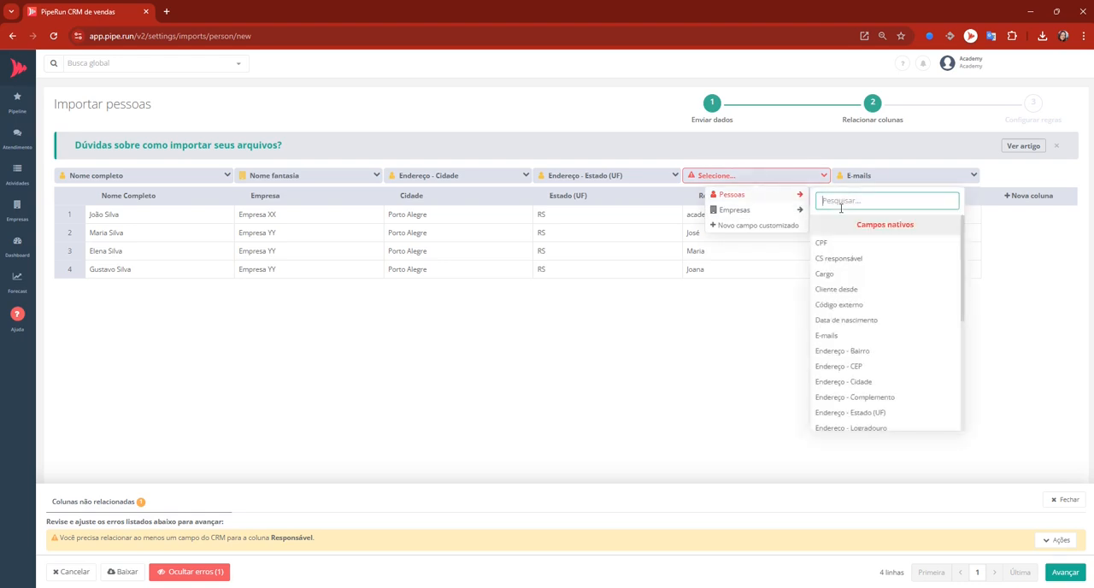
text(CS)
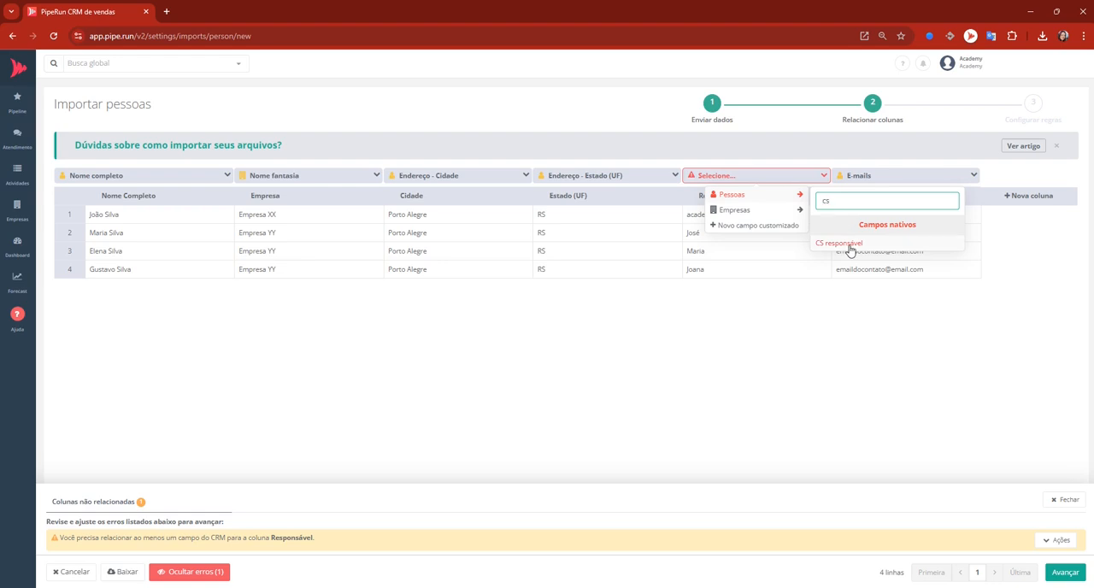
click(846, 243)
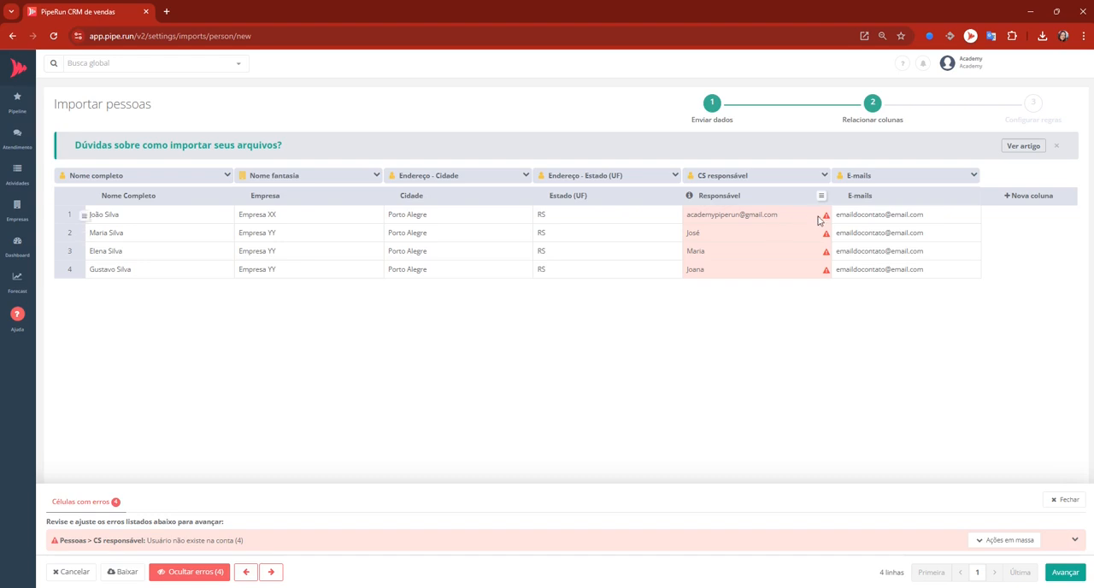
Copy the responsible user's e-mail from the first row and set it as the default value for all cells of the Responsável column.
mouse_move(828, 222)
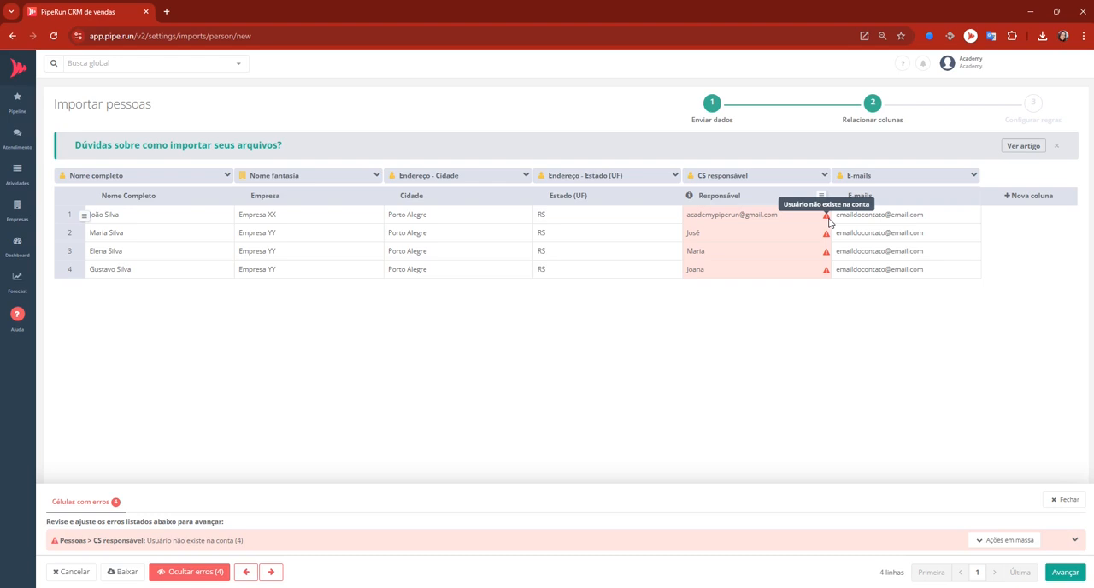
click(781, 217)
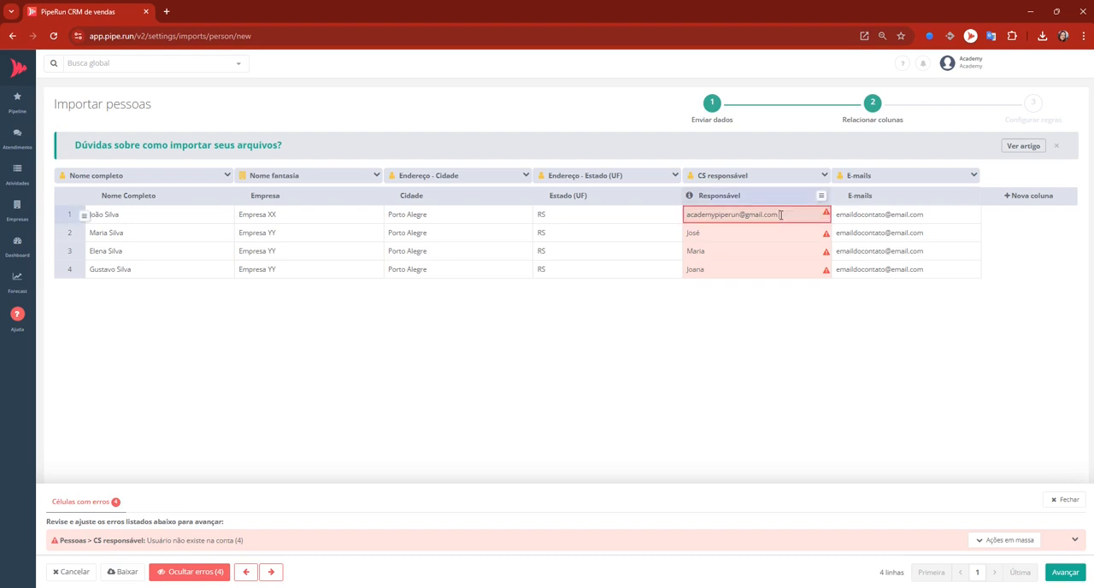
drag(781, 216, 672, 205)
key(ctrl+c)
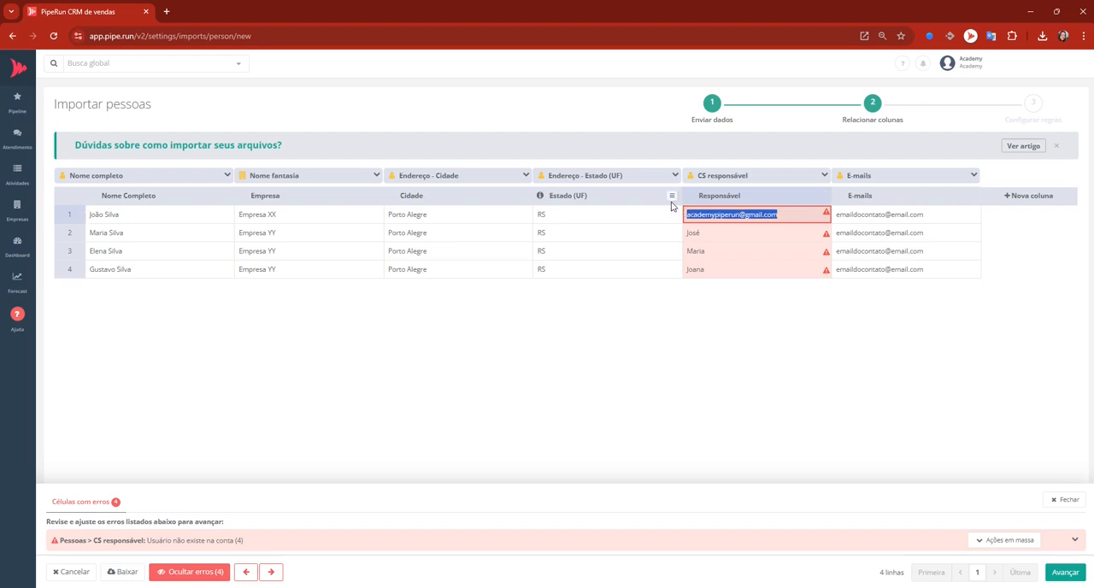
click(784, 217)
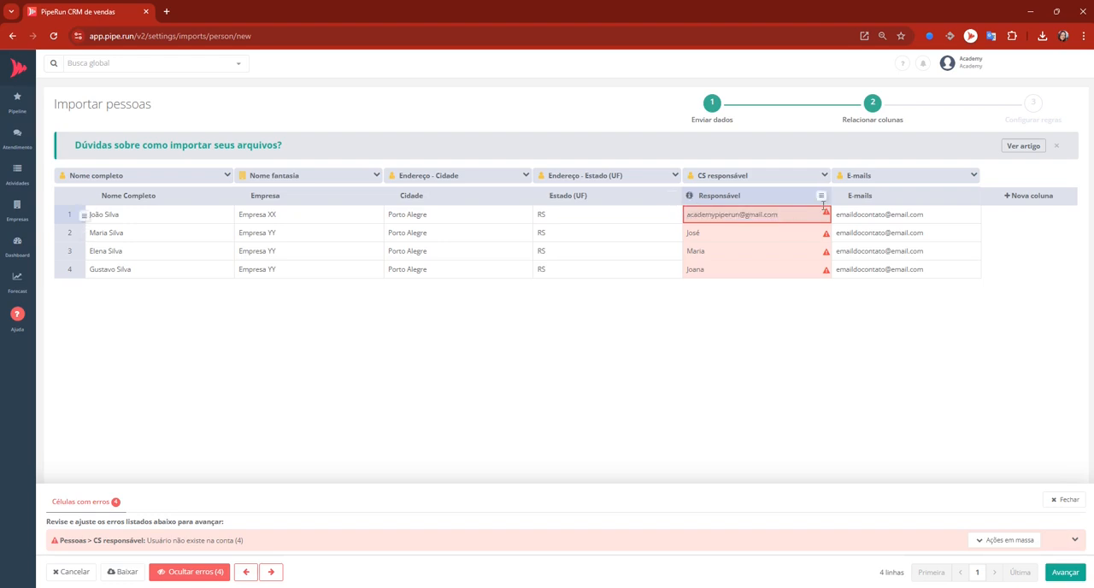
click(820, 197)
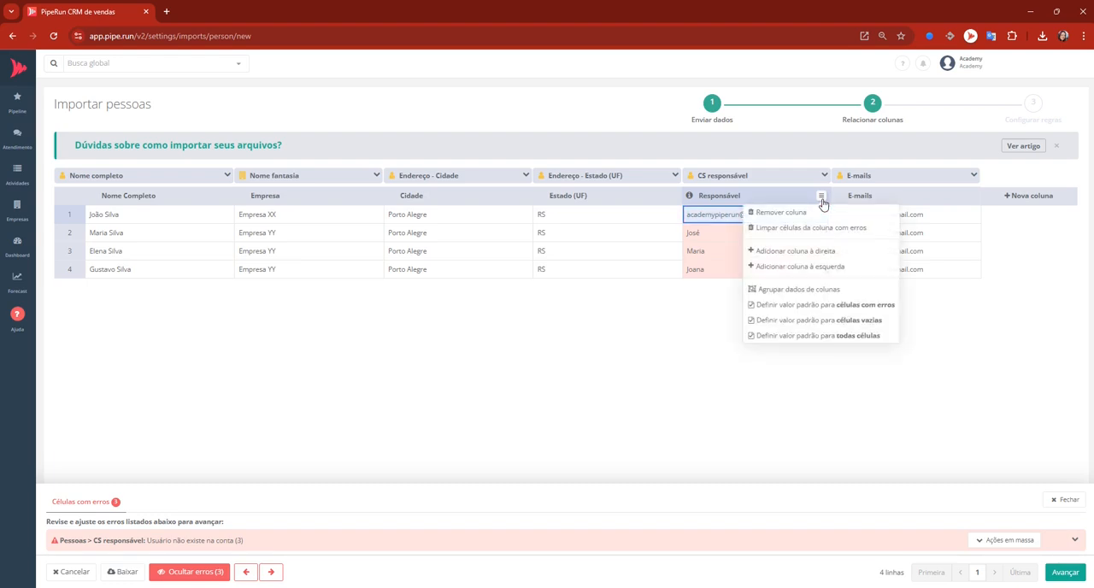
click(836, 337)
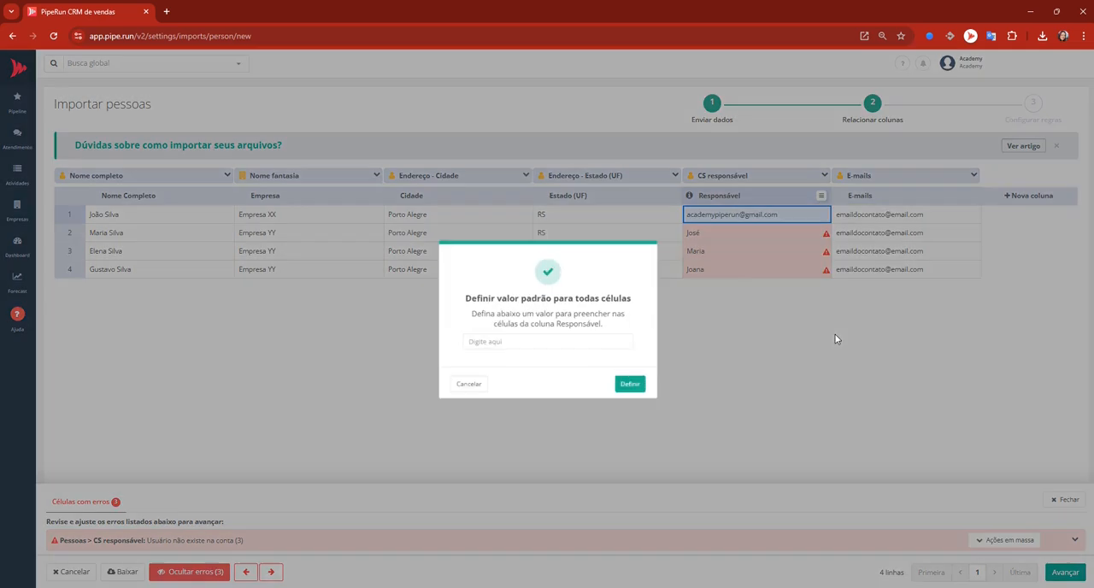
key(ctrl+v)
click(634, 388)
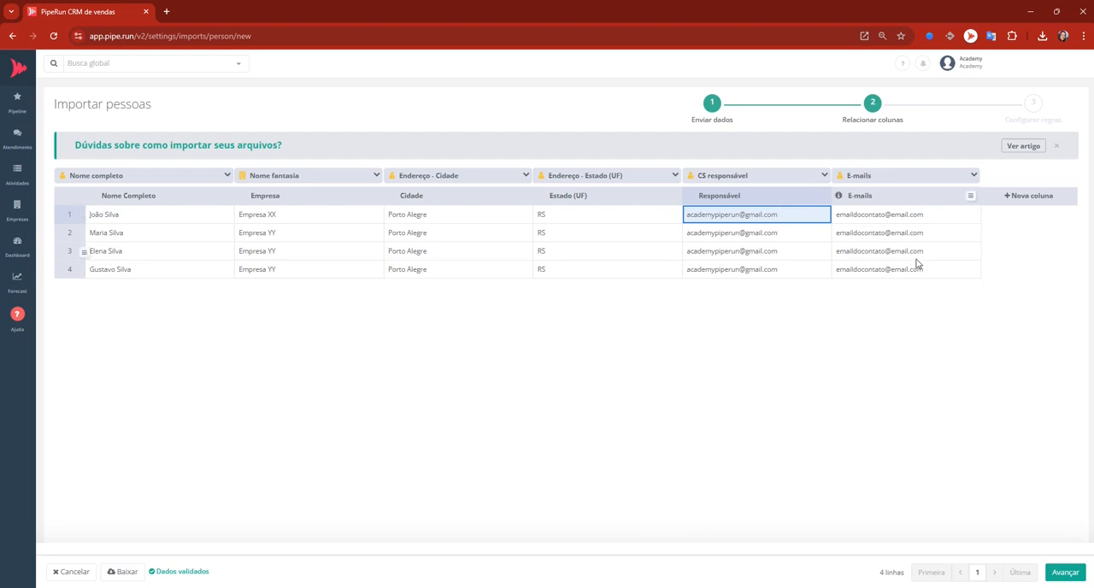
Add a new column to the import data and map it to the people field Cliente desde.
click(1001, 201)
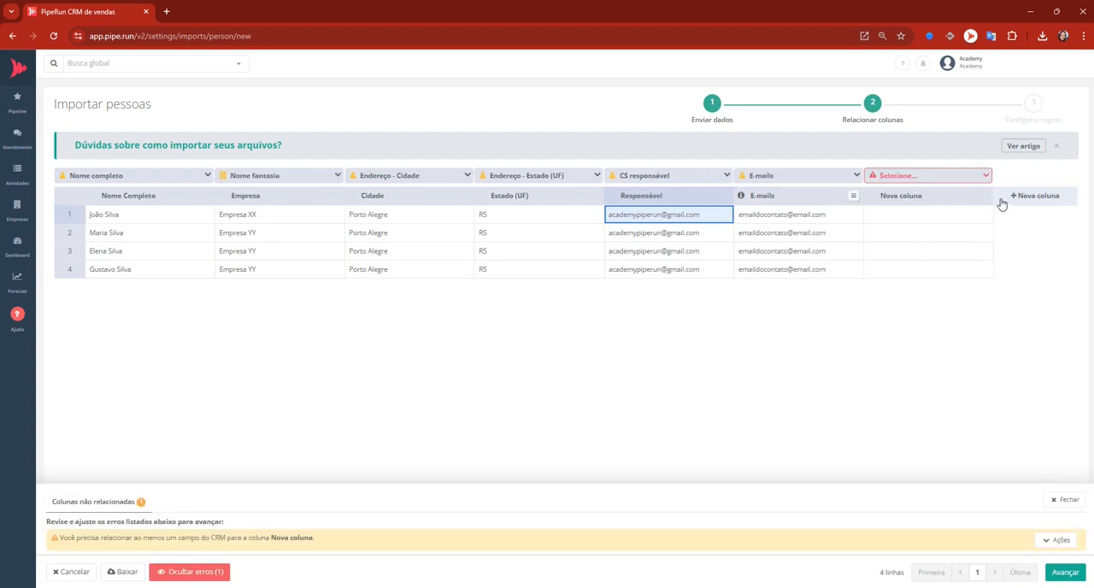
click(985, 176)
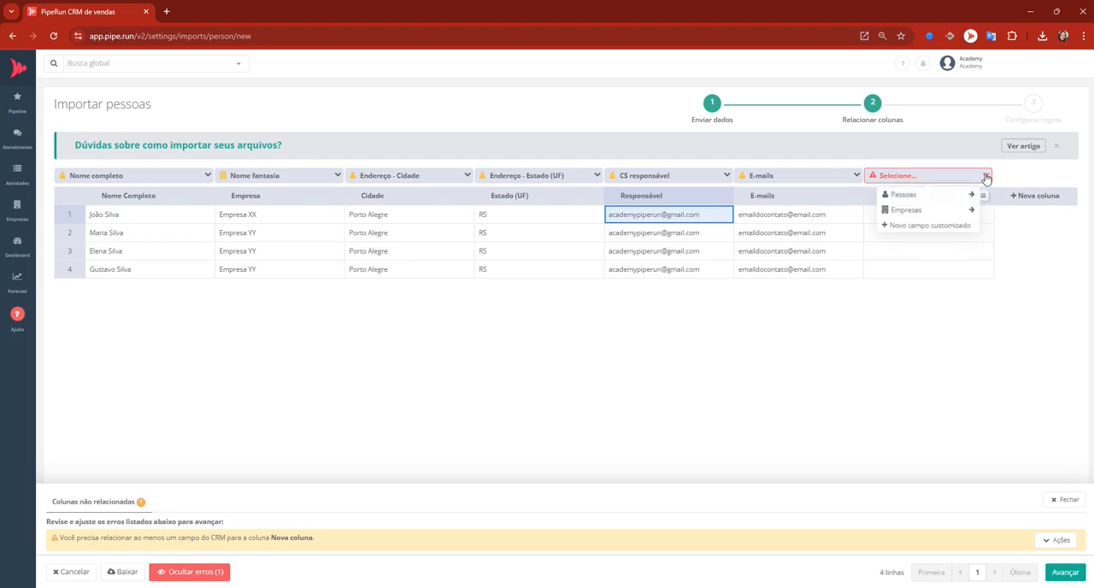
click(913, 195)
click(769, 199)
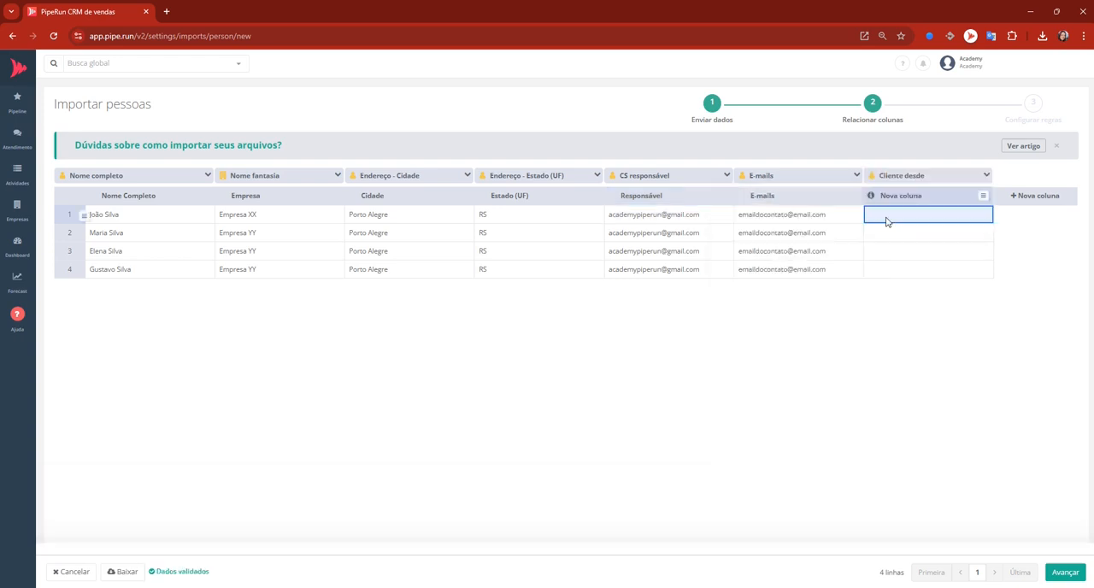
Enter 19/02/2025 in the first row of the Cliente desde column and set it as the default value for all its cells.
double_click(886, 218)
text(19/02/2025)
click(884, 238)
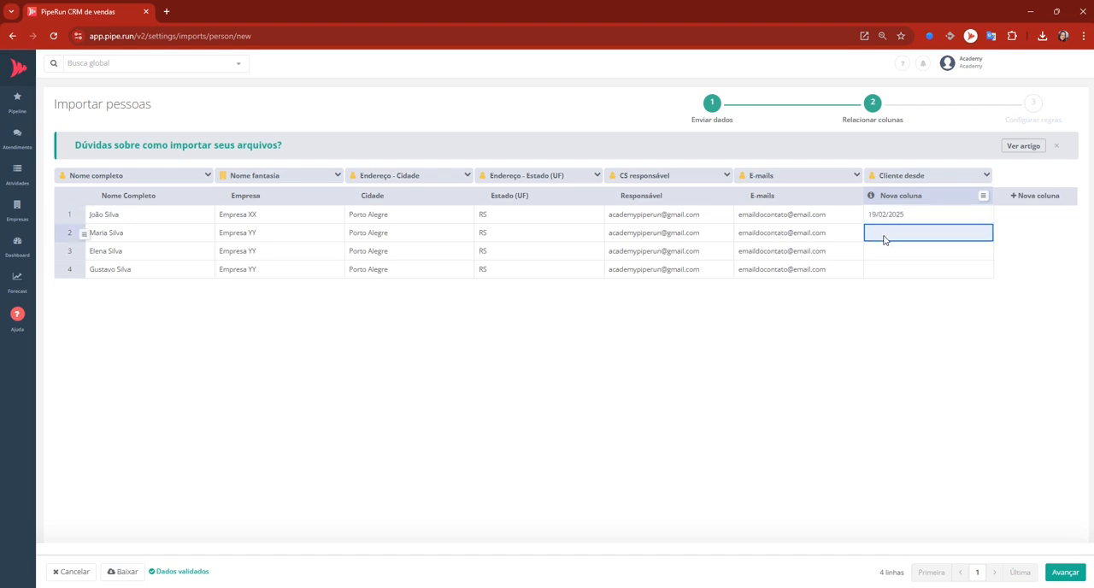
click(983, 196)
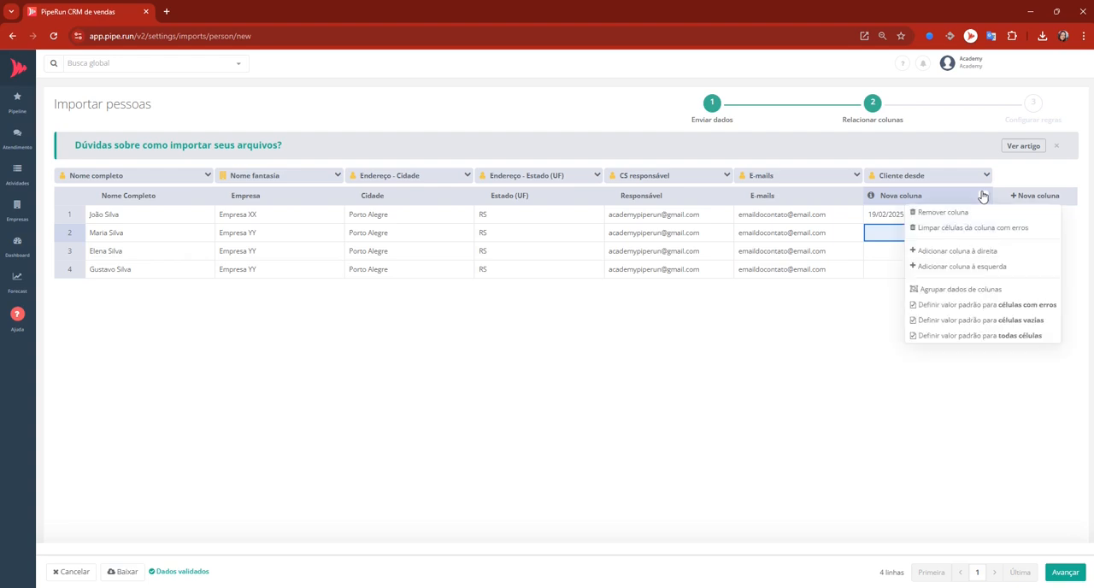
click(941, 335)
click(533, 342)
text(19/02/)
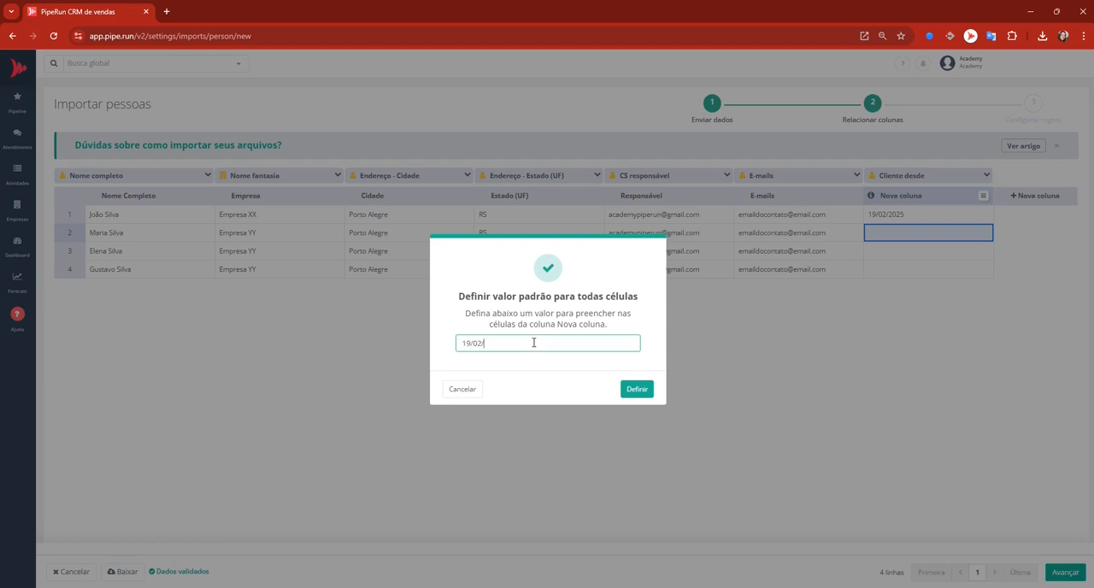
text(2025)
click(636, 391)
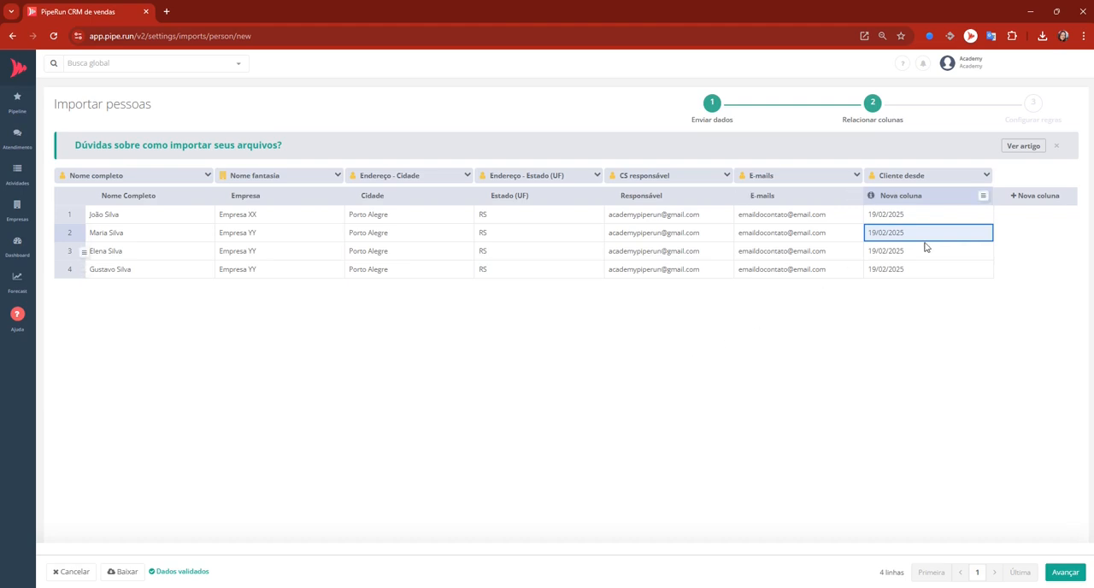
Add another column to the import data and begin a new custom field for it named RG, belonging to Pessoas.
click(1011, 200)
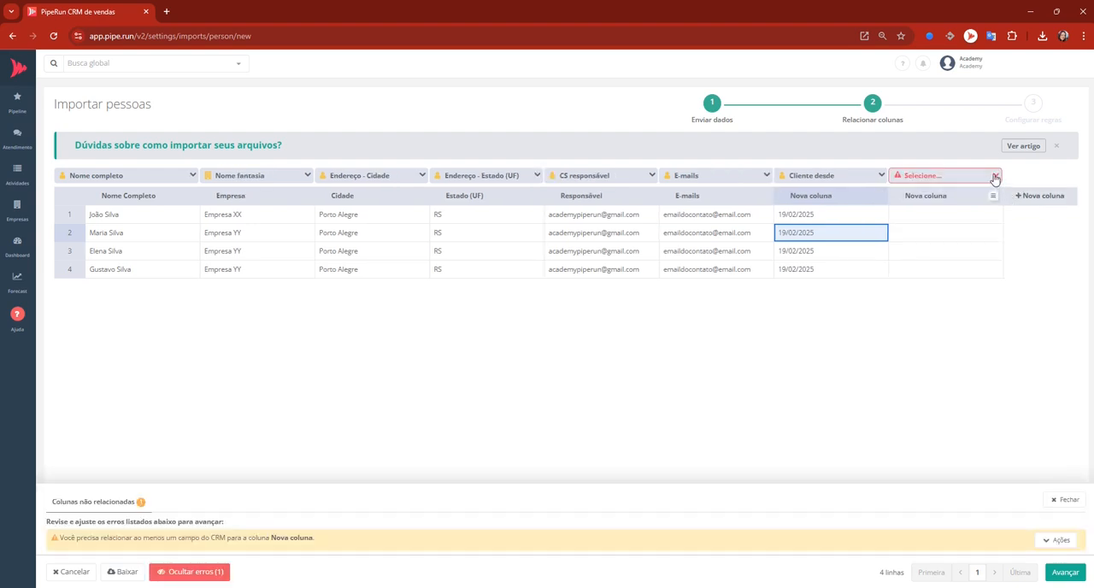
click(995, 176)
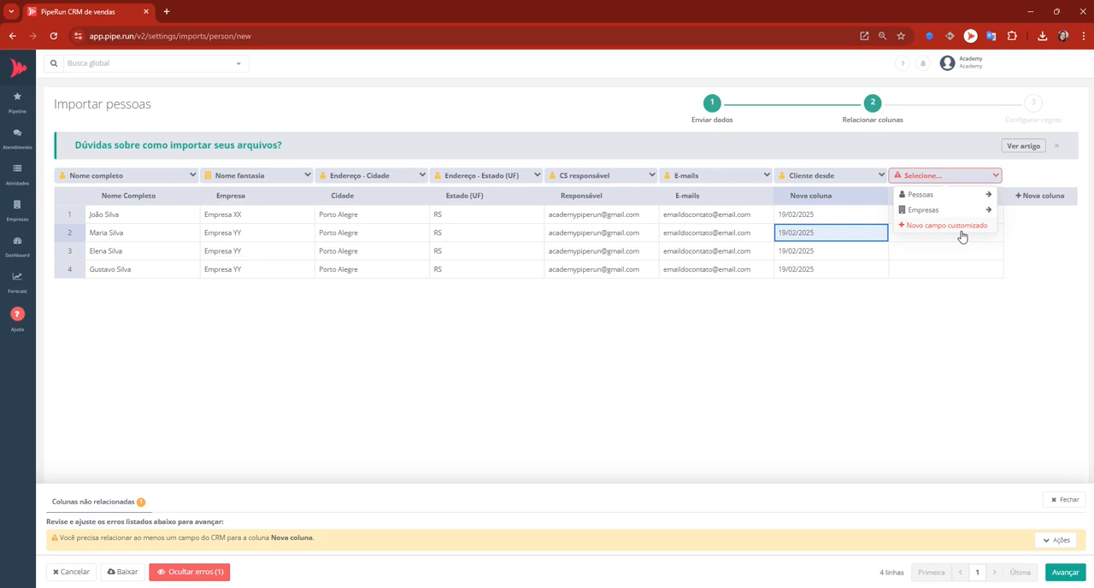
click(961, 225)
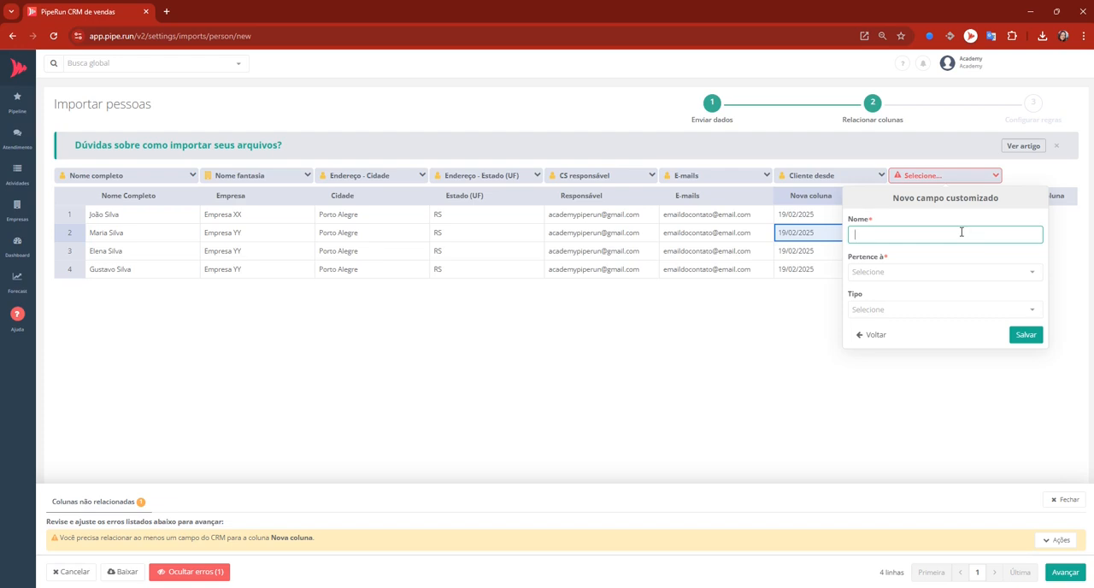
text(RG)
click(935, 271)
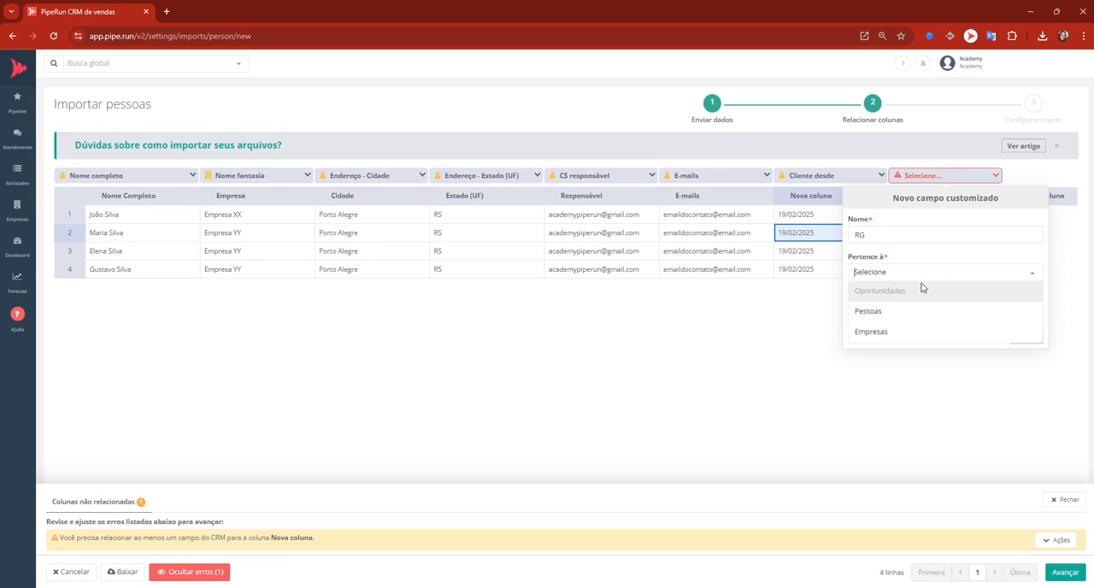
click(891, 318)
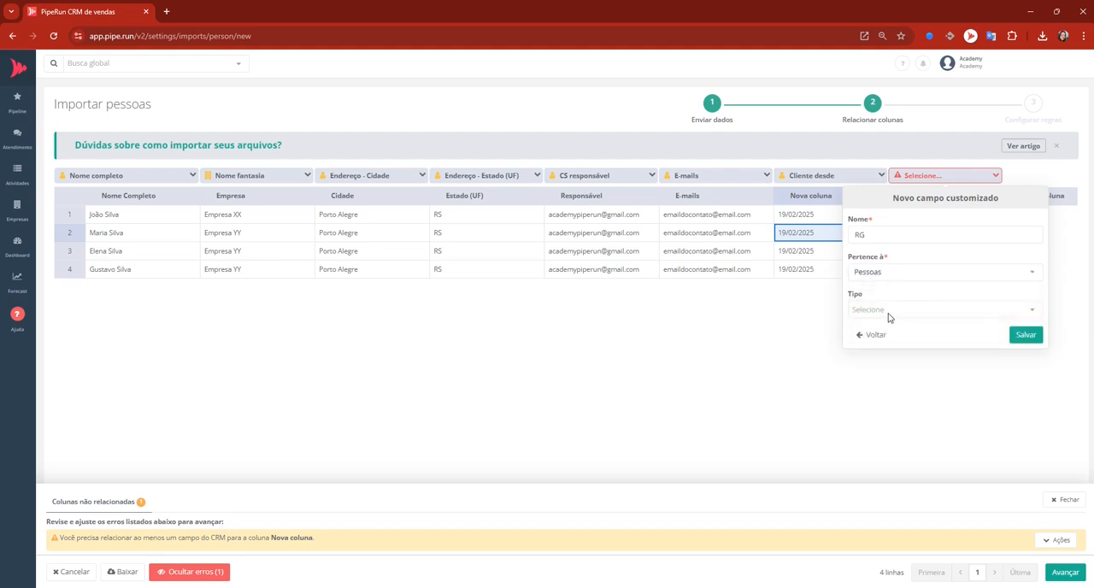
Set the RG custom field's type to Numérico with 0 decimal places and no currency, and save the field.
click(889, 311)
scroll(889, 313, down, 5)
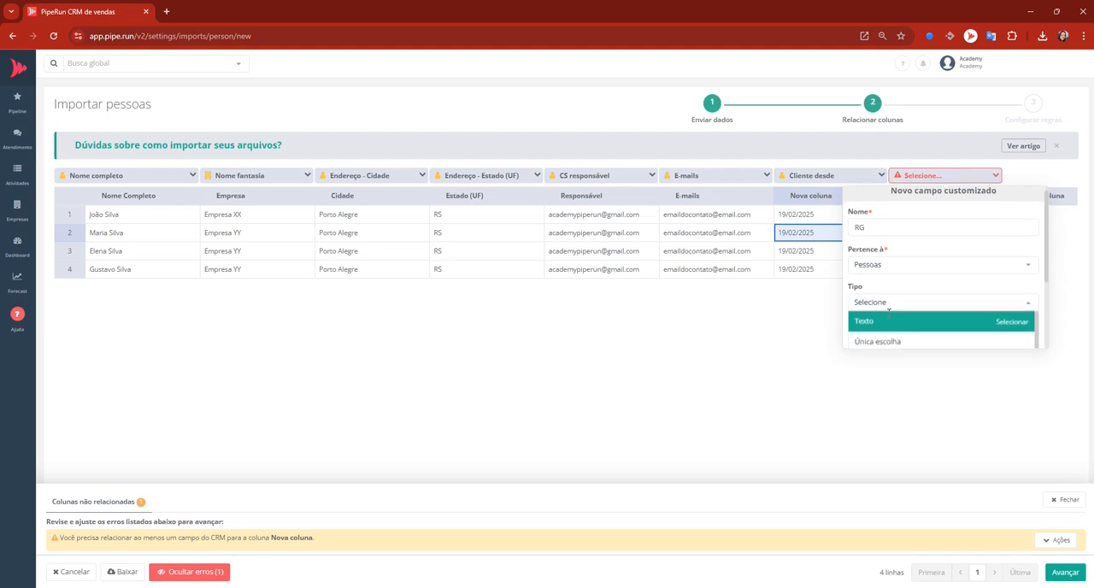
scroll(889, 318, down, 5)
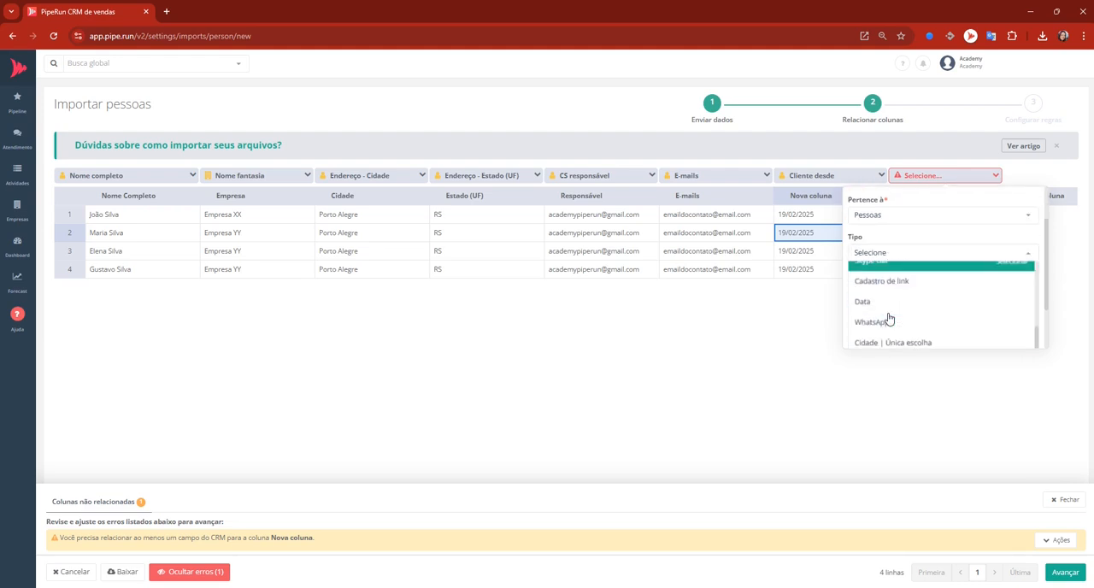
click(886, 330)
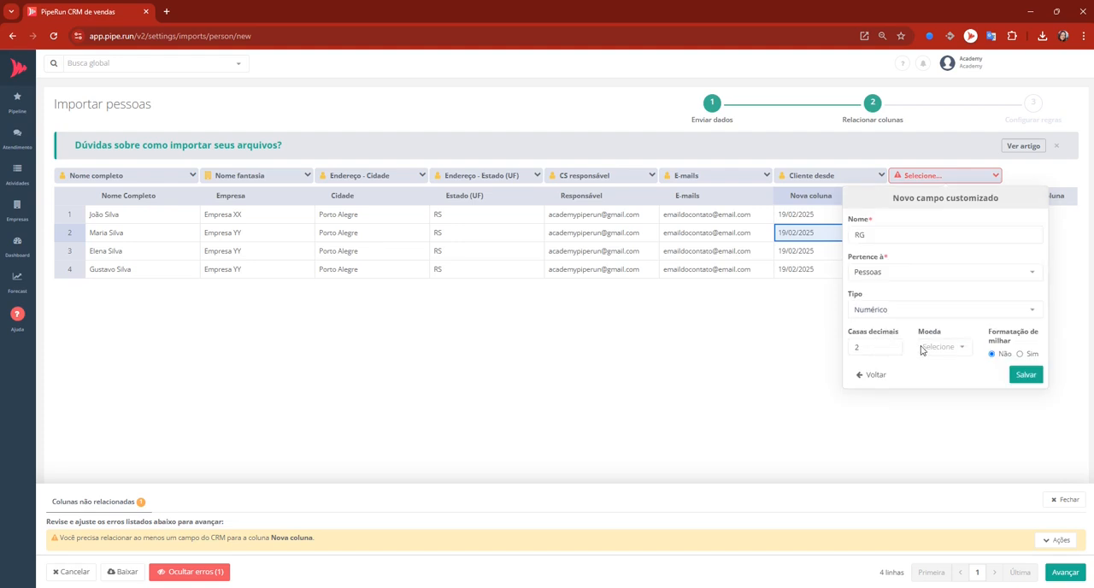
drag(882, 348, 844, 352)
text(0)
click(924, 346)
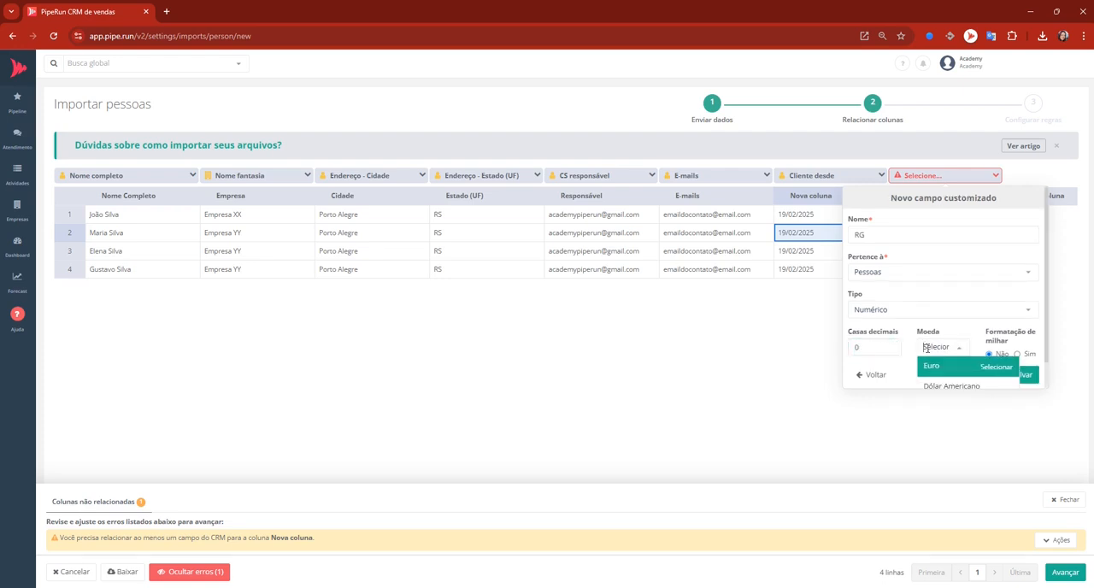
click(952, 339)
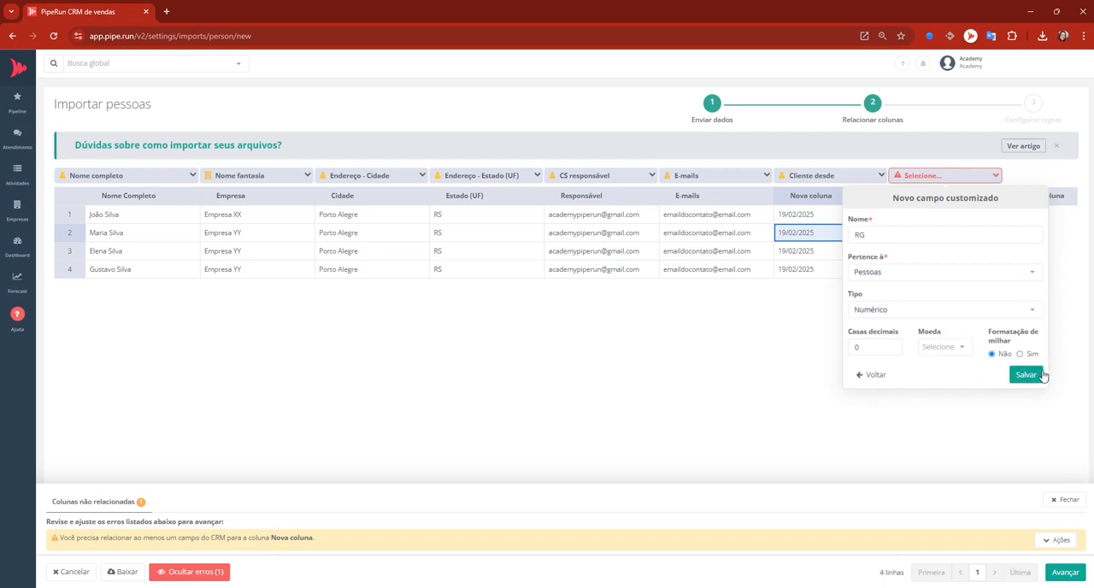
click(1025, 375)
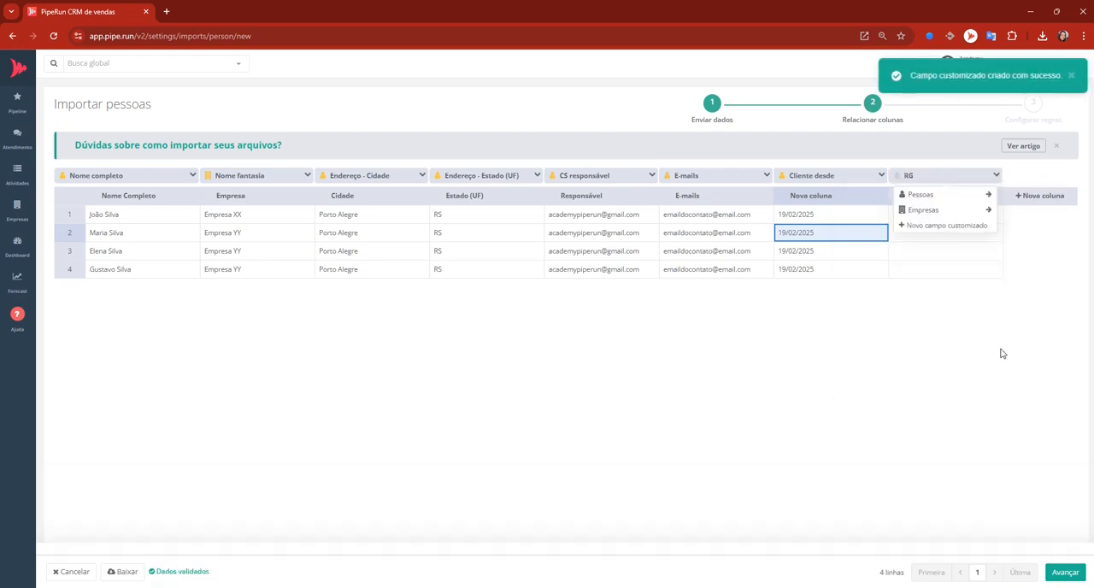
Remove the empty column mapped to RG from the import data.
double_click(933, 215)
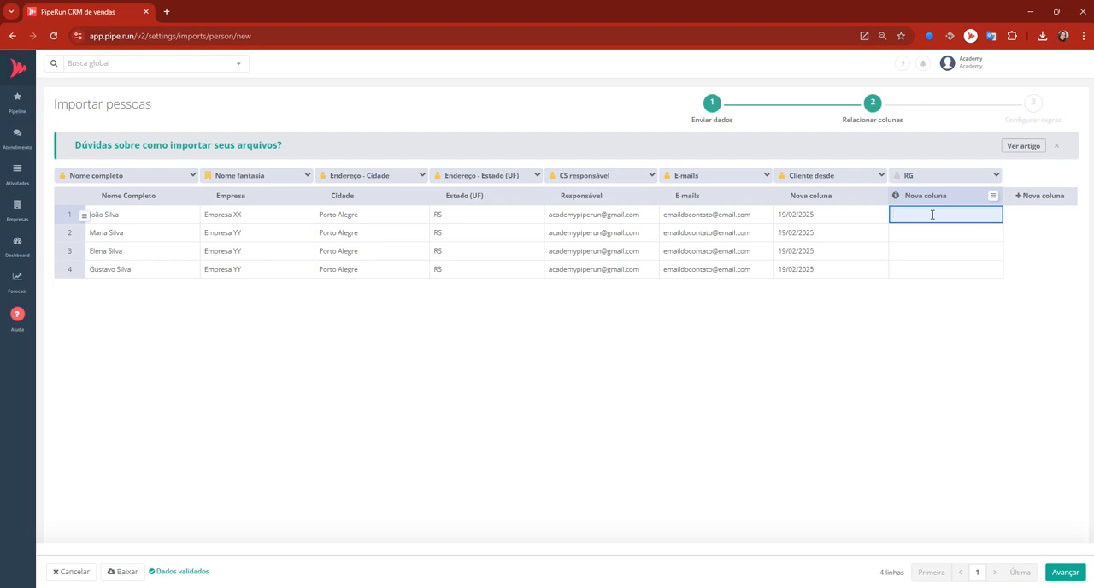
click(994, 196)
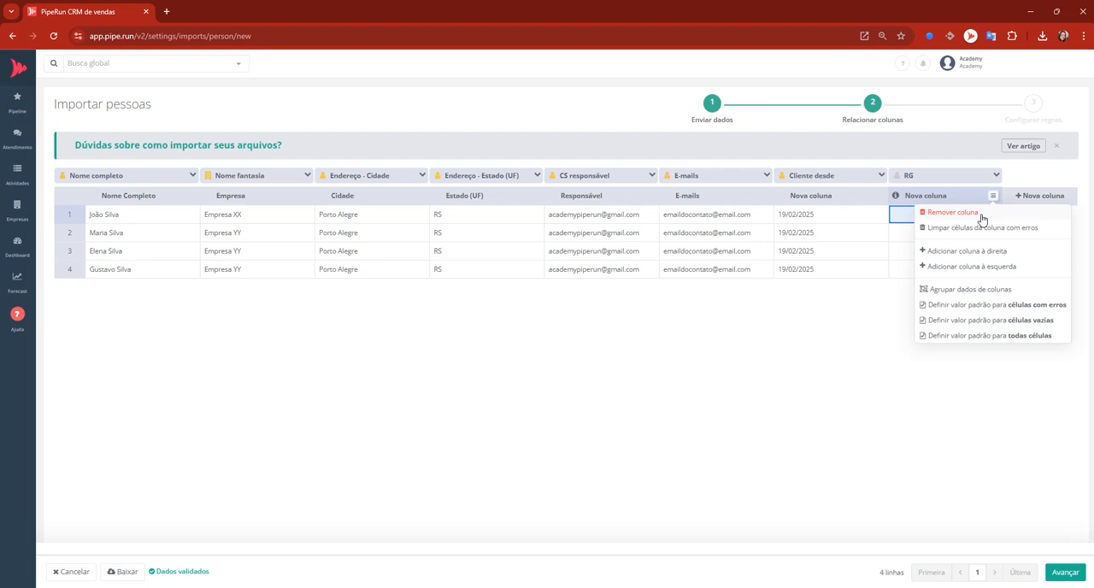
click(981, 214)
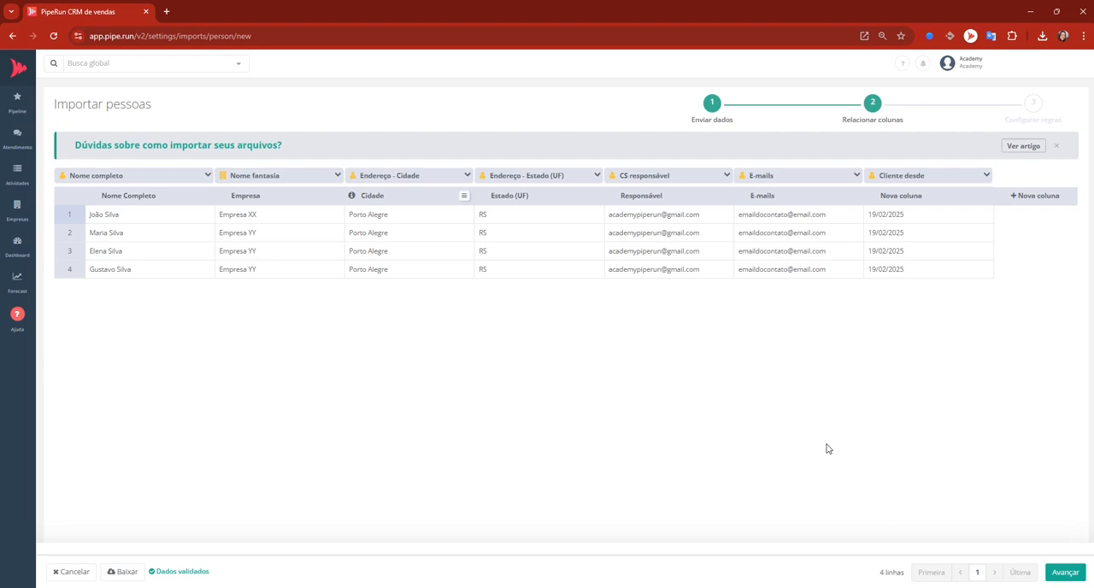
Advance to the import rules and configure person registration with legal basis Consentimento, the accuracy declaration accepted, and people defined as clients on the registration date.
click(1064, 573)
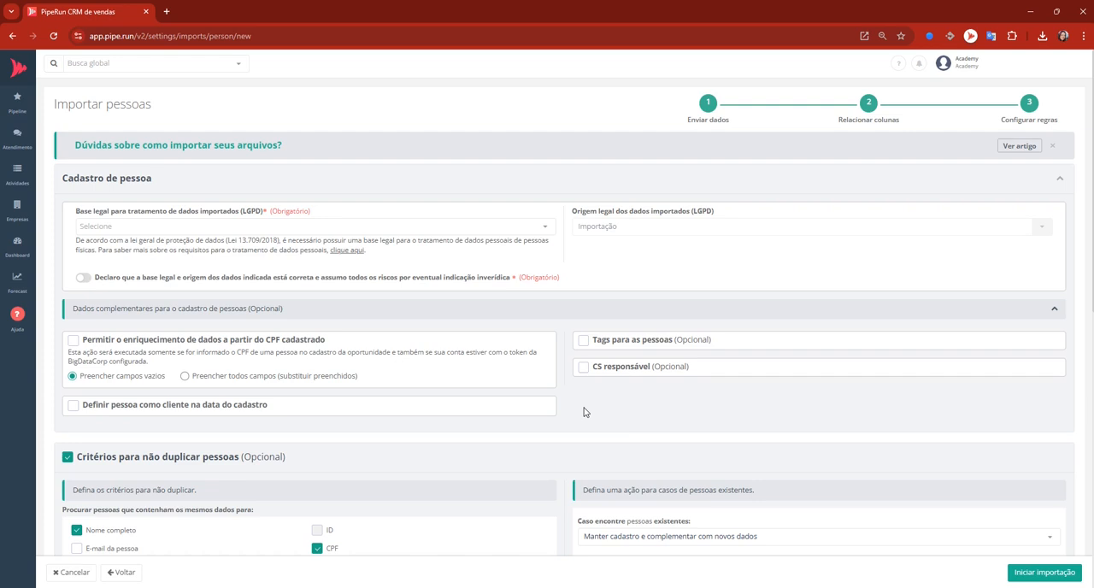
click(172, 227)
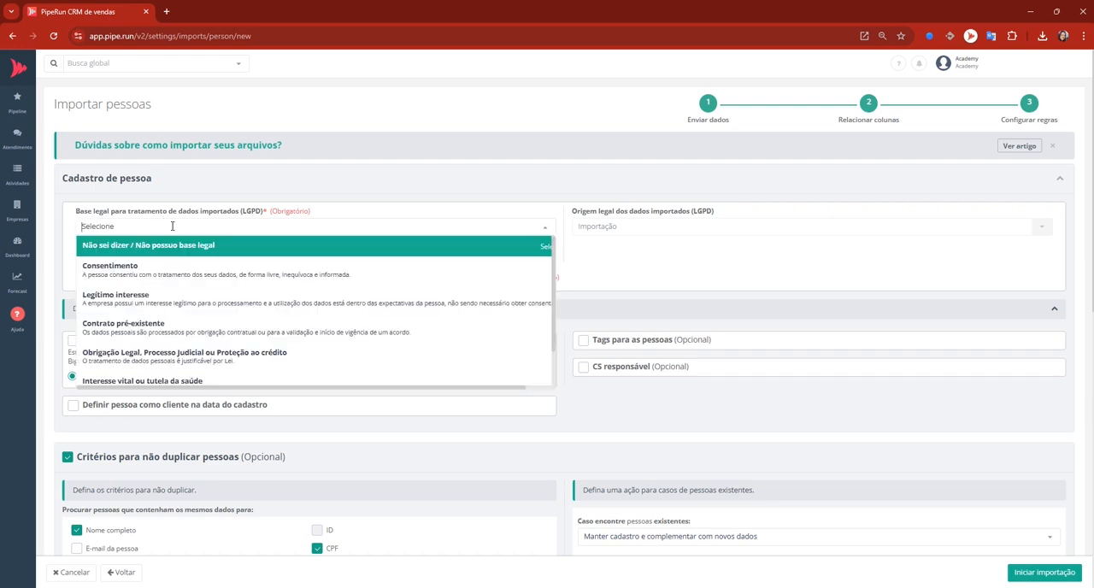
click(182, 282)
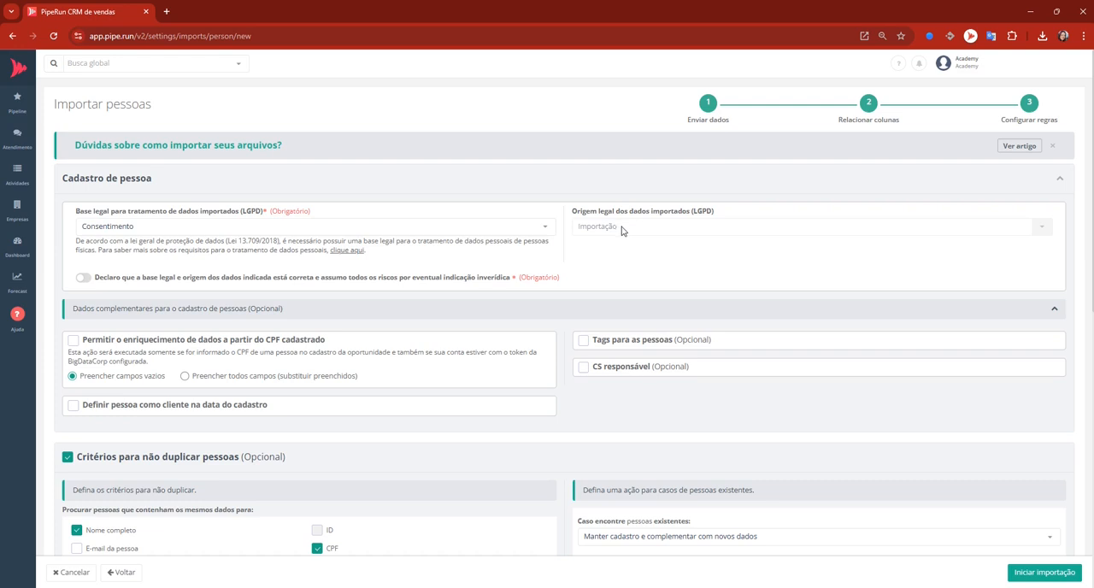
click(85, 278)
scroll(86, 279, down, 1)
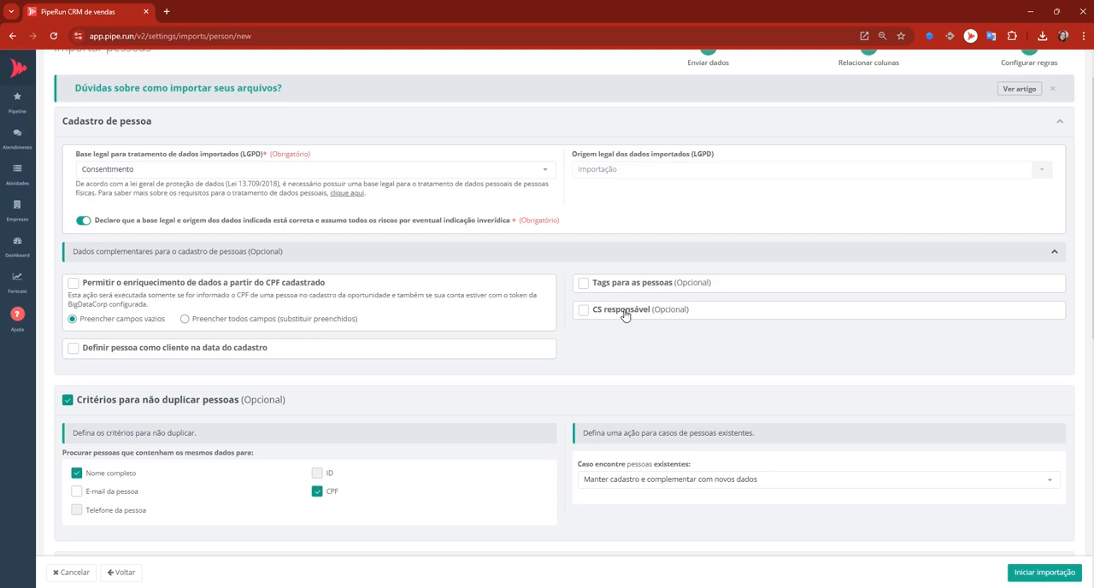
click(72, 349)
Keep Manter cadastro e complementar com novos dados as the action for existing people and start the import.
scroll(144, 410, down, 1)
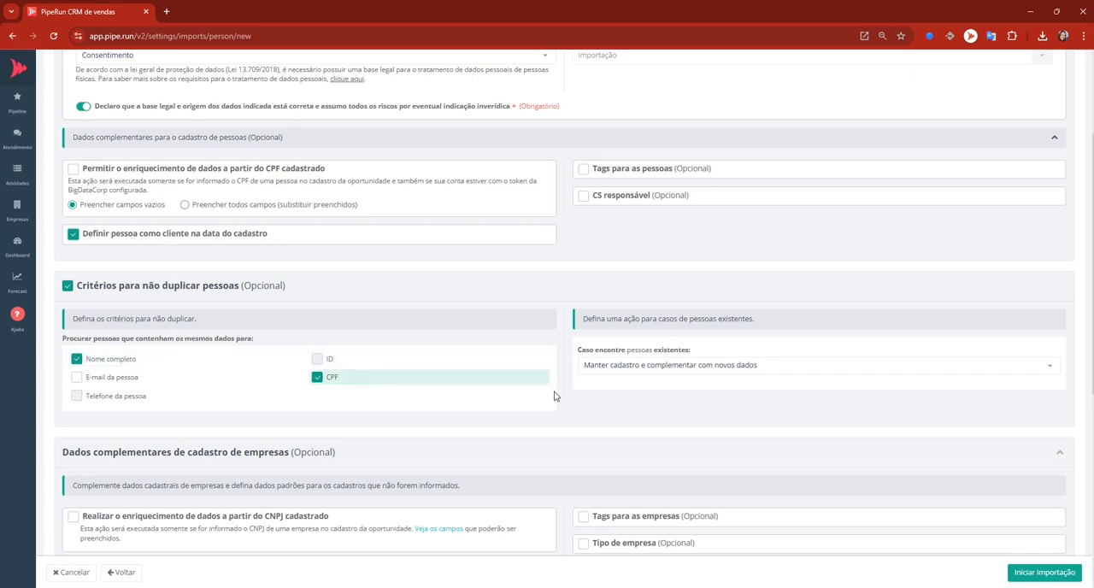
click(599, 370)
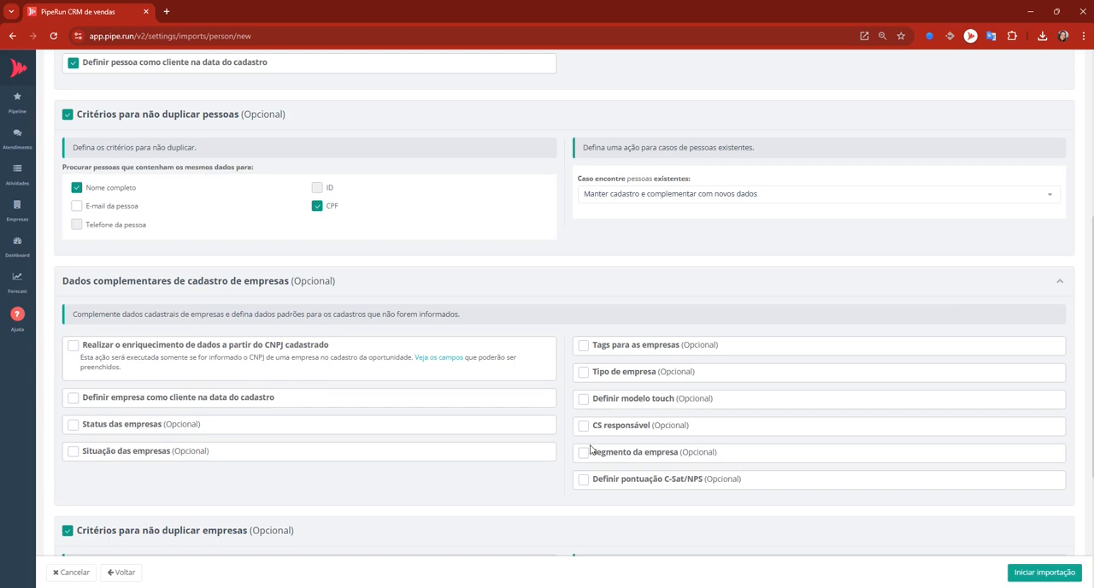
scroll(590, 450, down, 1)
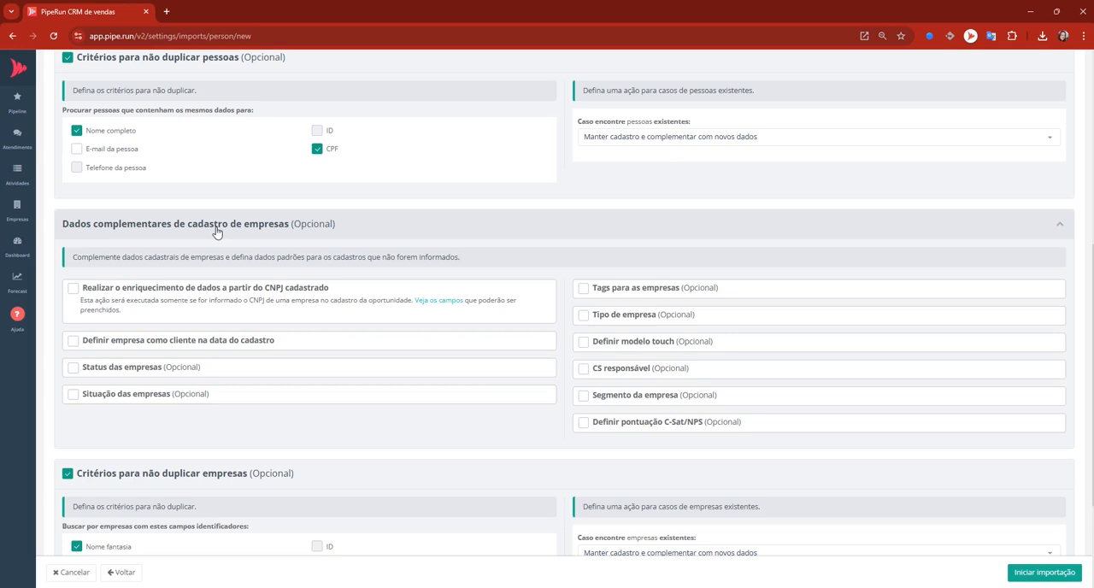
scroll(216, 232, down, 2)
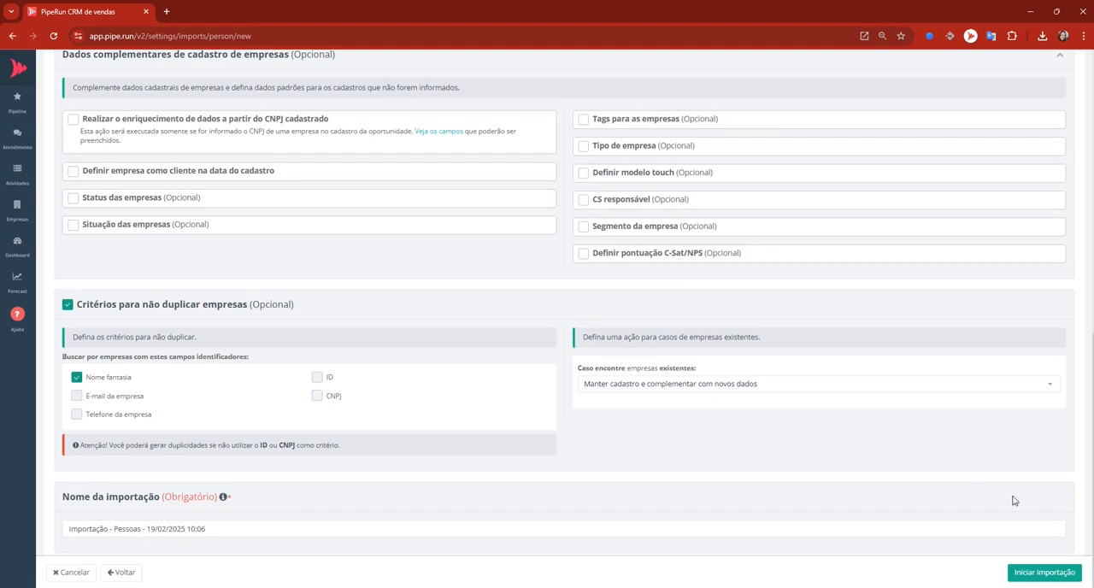
click(1054, 575)
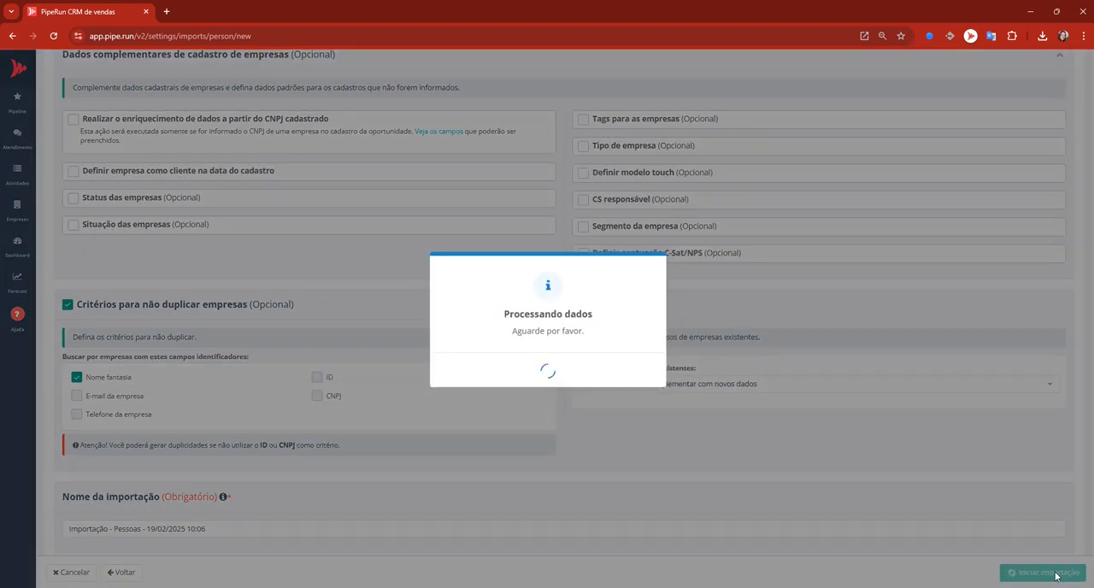